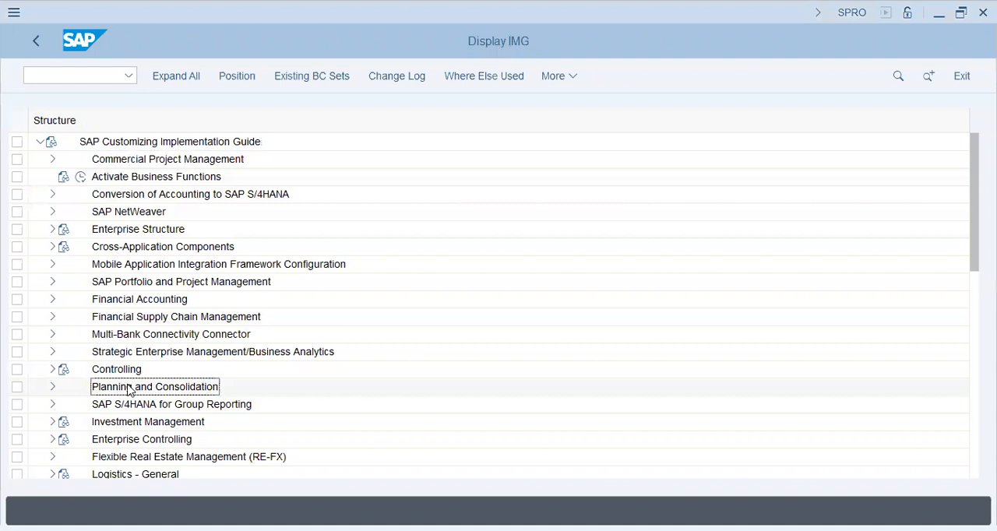
# - Expand Logistics - General in the implementation guide and the Business Partner node beneath it
pyautogui.press('Down')
pyautogui.press('Down')
pyautogui.press('Down')
pyautogui.press('Down')
pyautogui.press('Down')
pyautogui.press('Down')
pyautogui.press('Up')
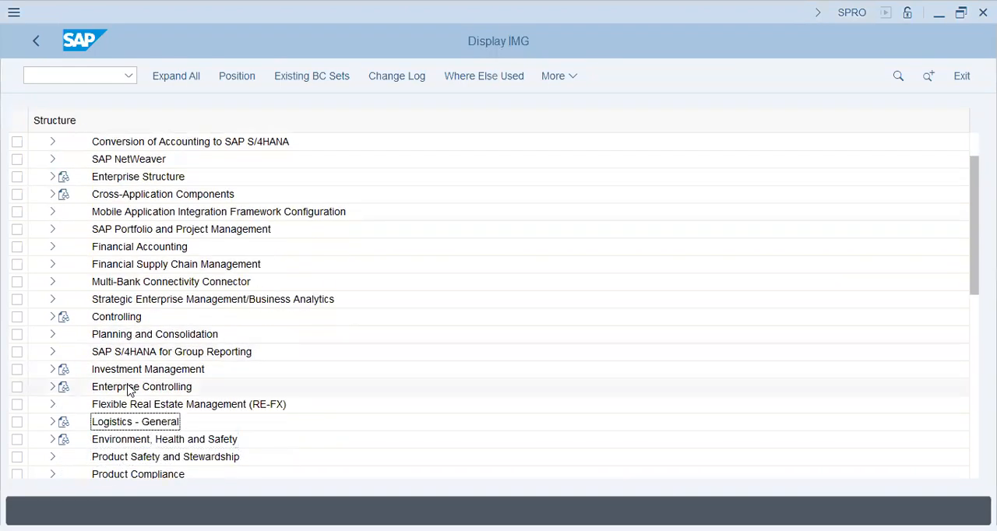
pyautogui.click(53, 422)
pyautogui.click(145, 210)
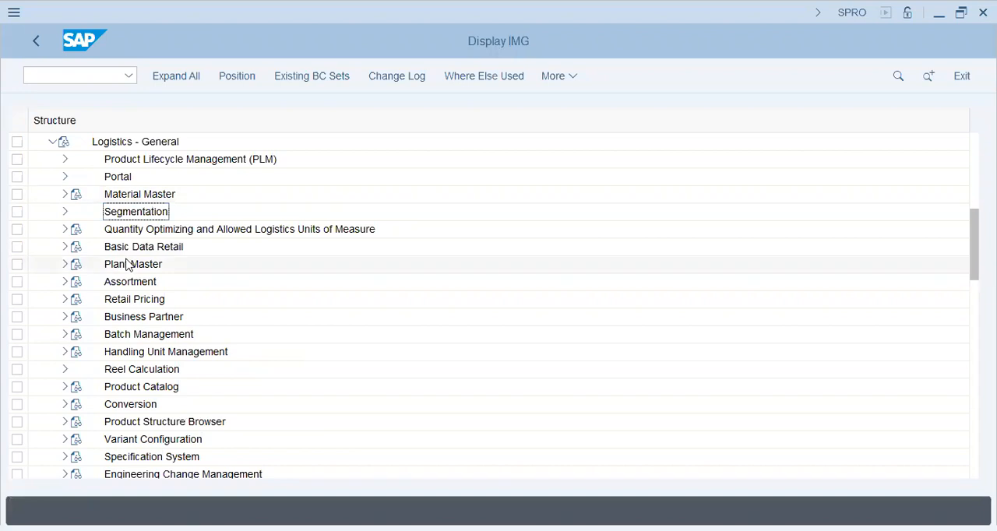
pyautogui.click(132, 178)
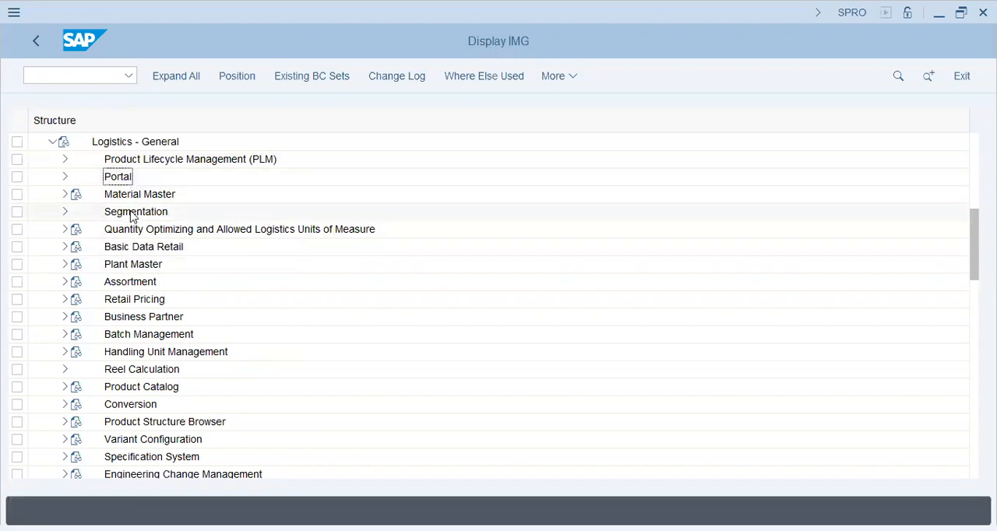
pyautogui.click(136, 319)
pyautogui.click(65, 317)
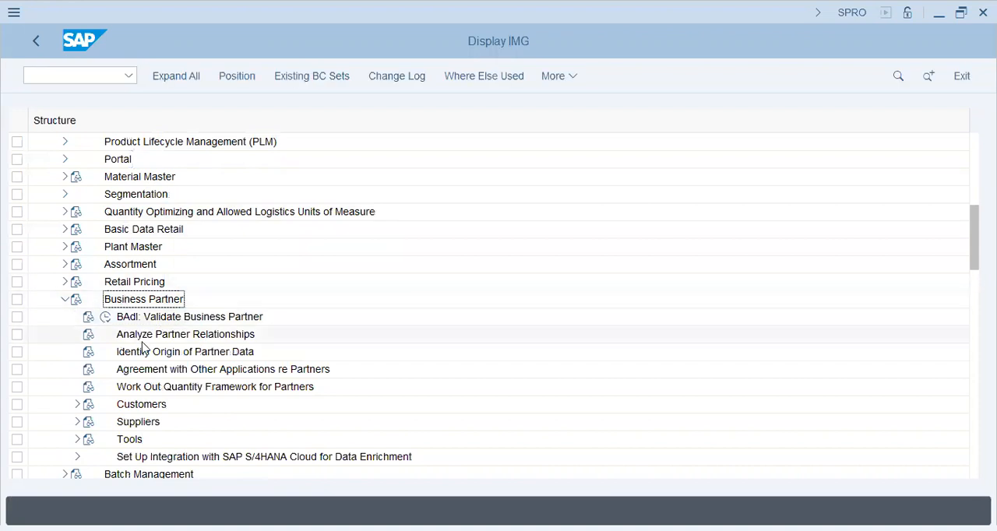
# - Expand the Control node under Suppliers and open the Define Account Groups and Field Selection (Supplier) activity
pyautogui.click(77, 423)
pyautogui.click(154, 388)
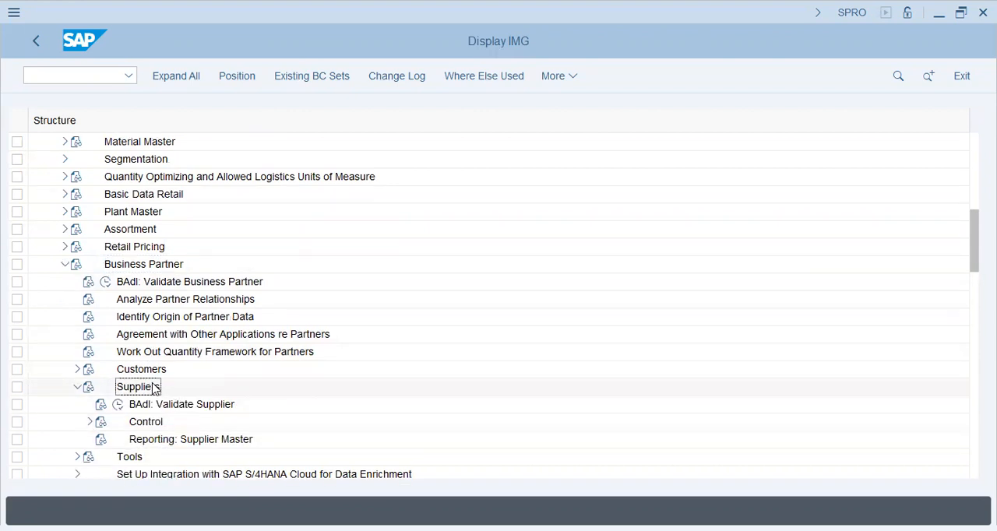
pyautogui.click(89, 422)
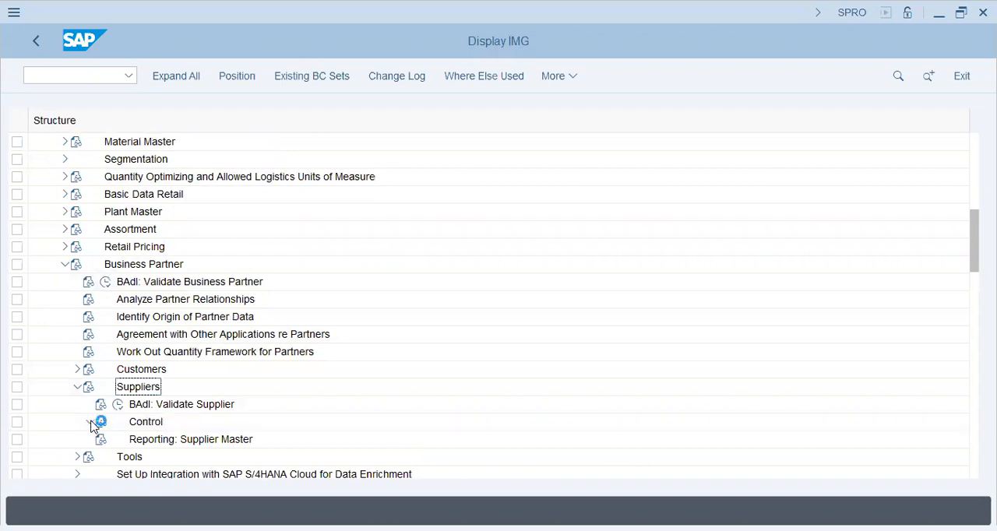
pyautogui.click(228, 279)
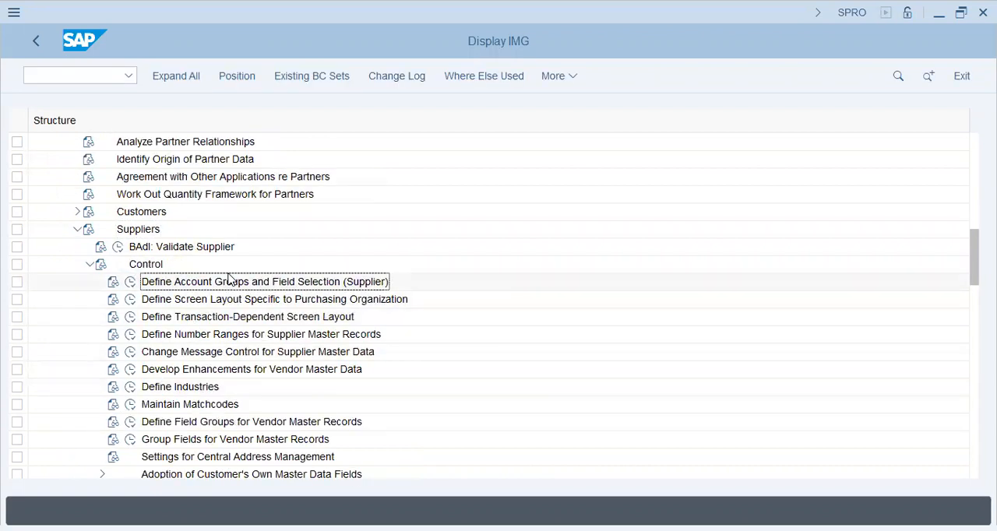
pyautogui.click(133, 286)
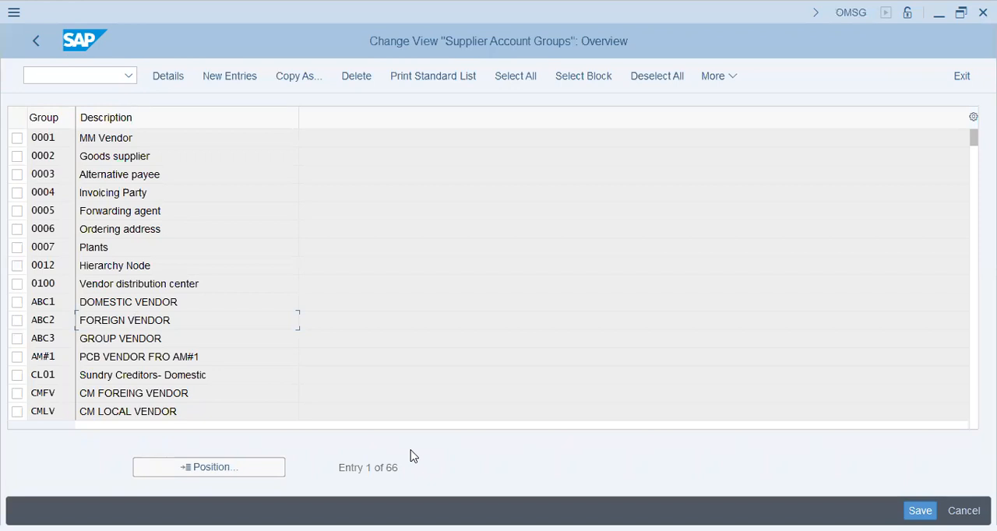
# - Look up account group MSYS, check its assigned number range in the details, and return to the implementation guide
pyautogui.click(232, 472)
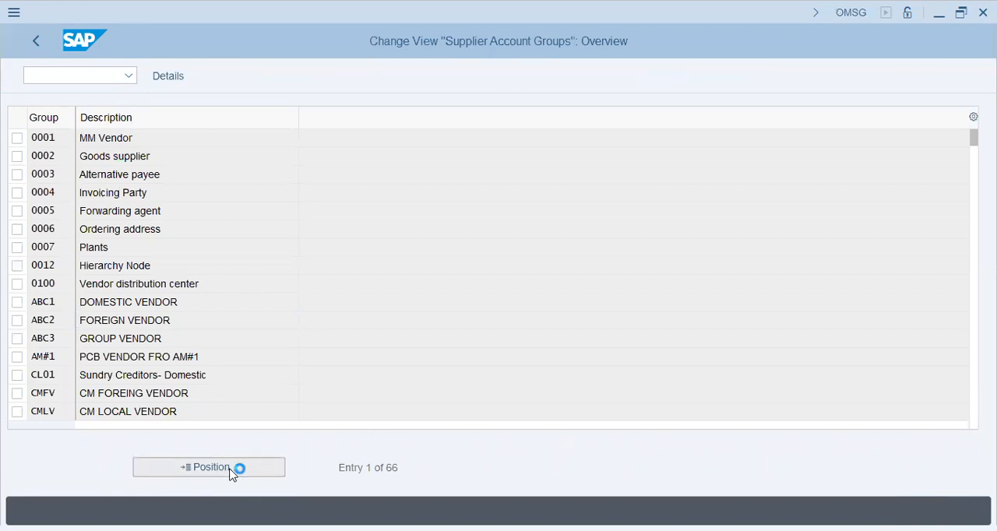
pyautogui.write('msys')
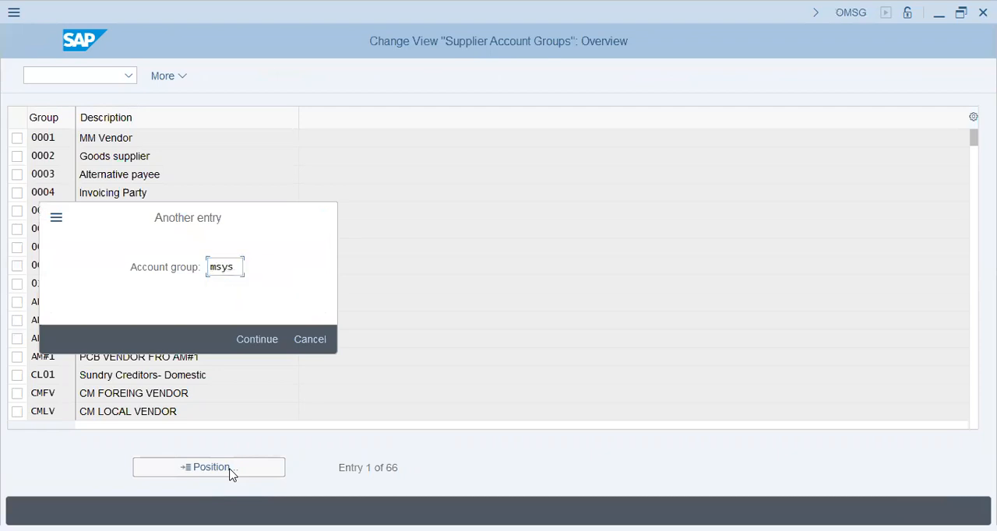
pyautogui.press('Return')
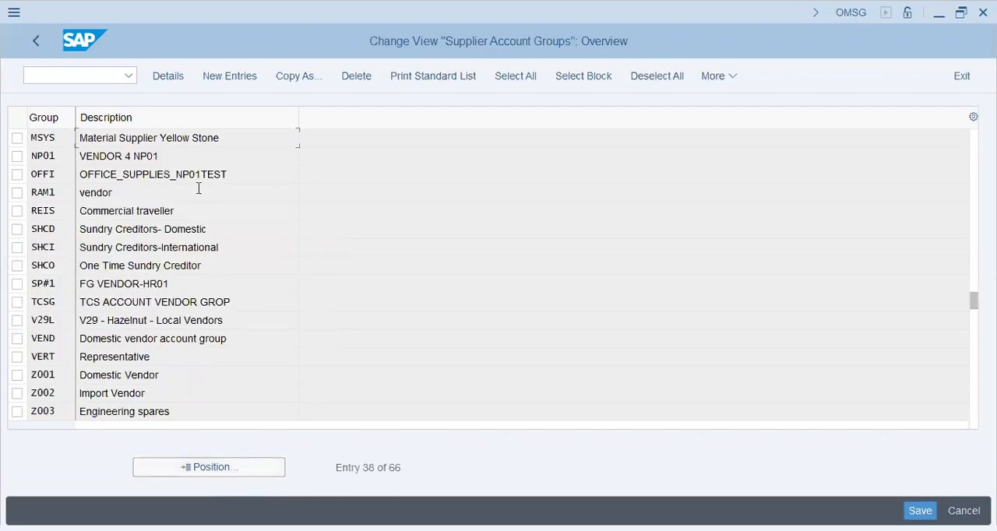
pyautogui.doubleClick(209, 138)
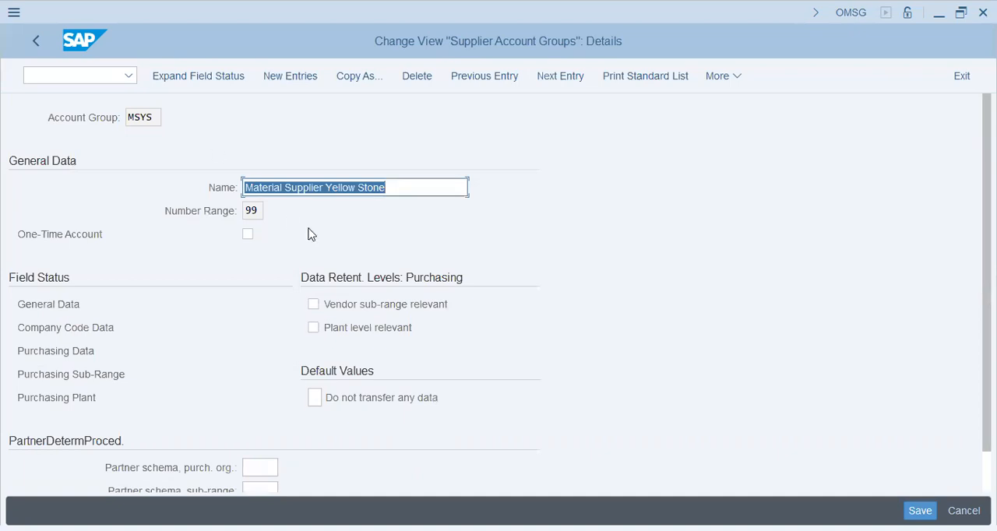
pyautogui.click(257, 205)
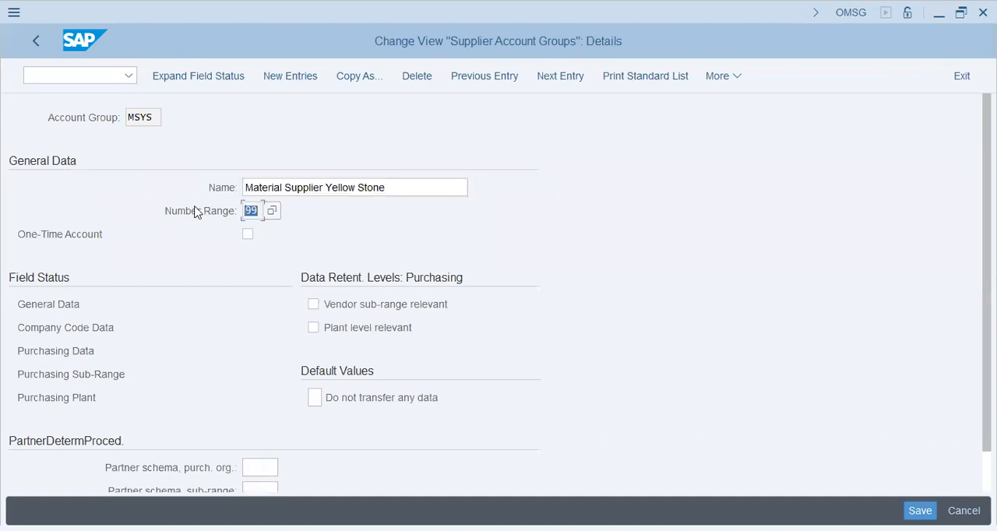
pyautogui.click(35, 41)
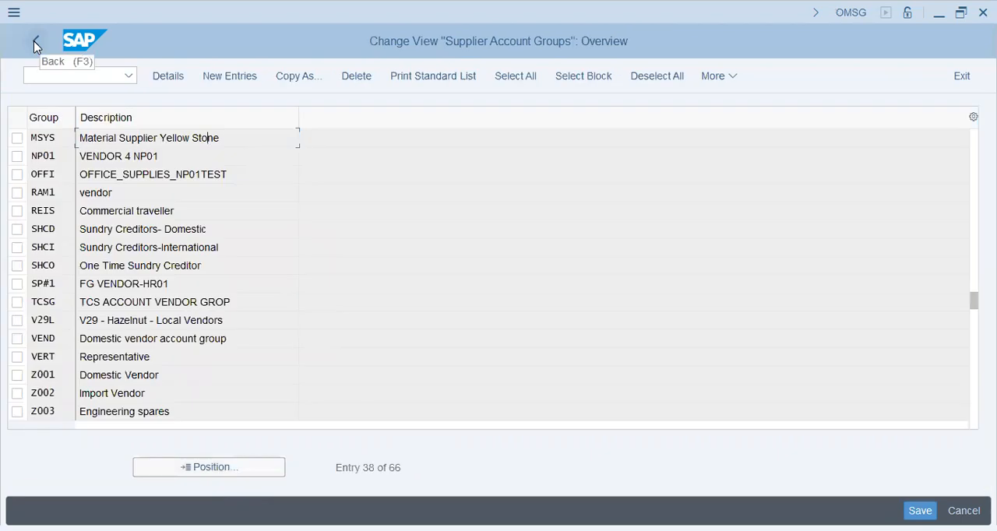
pyautogui.click(35, 41)
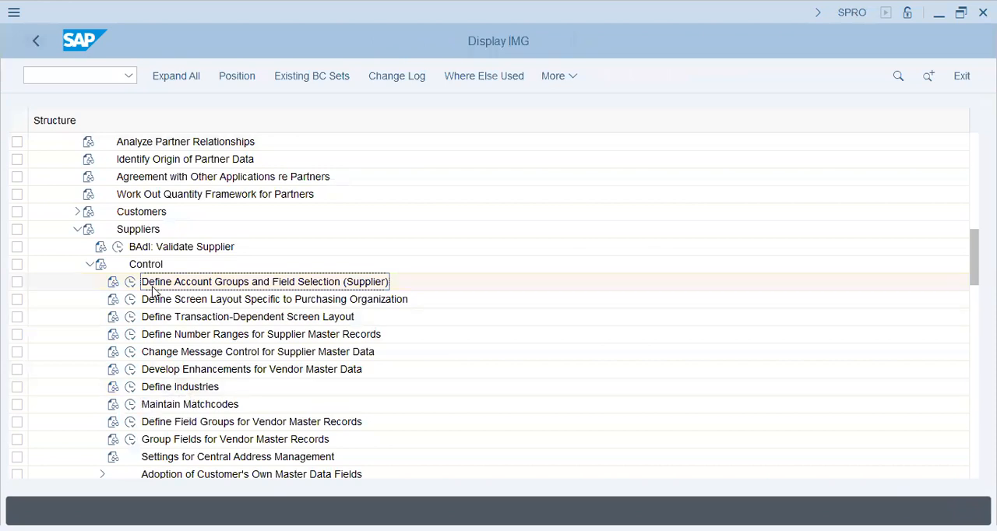
# - Open the intervals of Define Number Ranges for Supplier Master Records, examine interval 99's limits and external setting, and go back
pyautogui.click(131, 334)
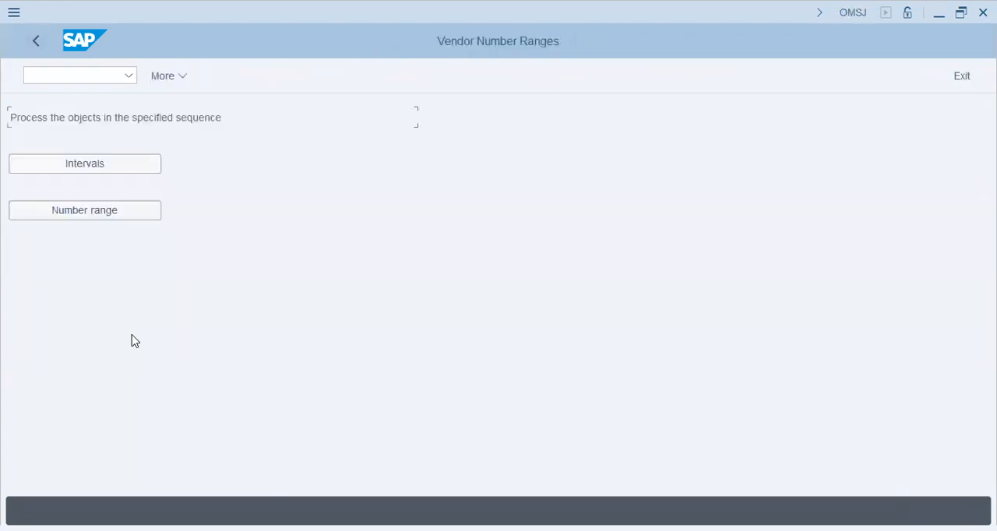
pyautogui.click(102, 166)
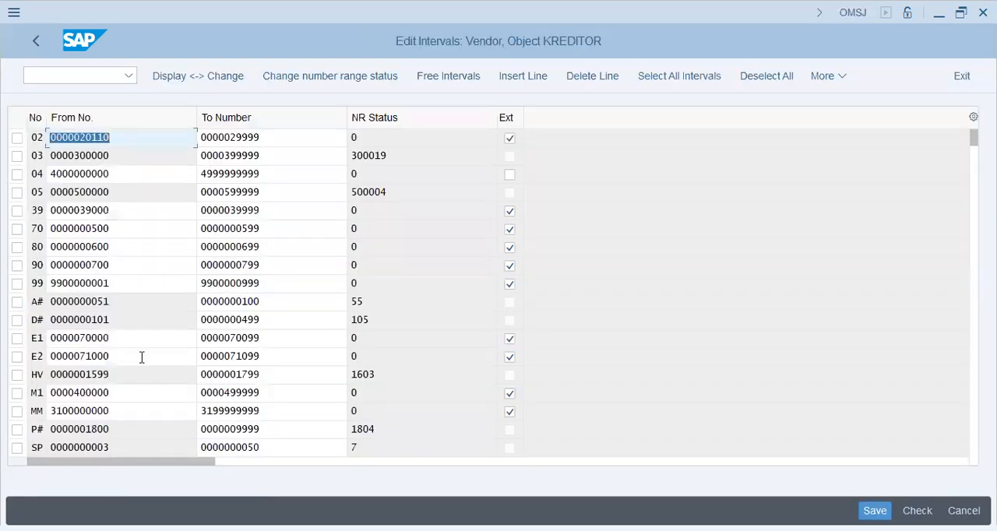
pyautogui.click(72, 393)
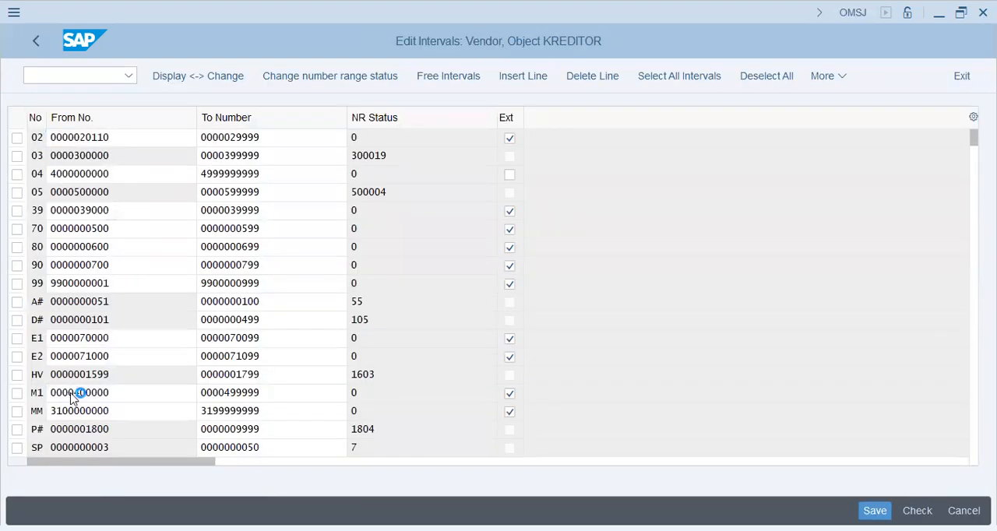
pyautogui.scroll(-5, 71, 397)
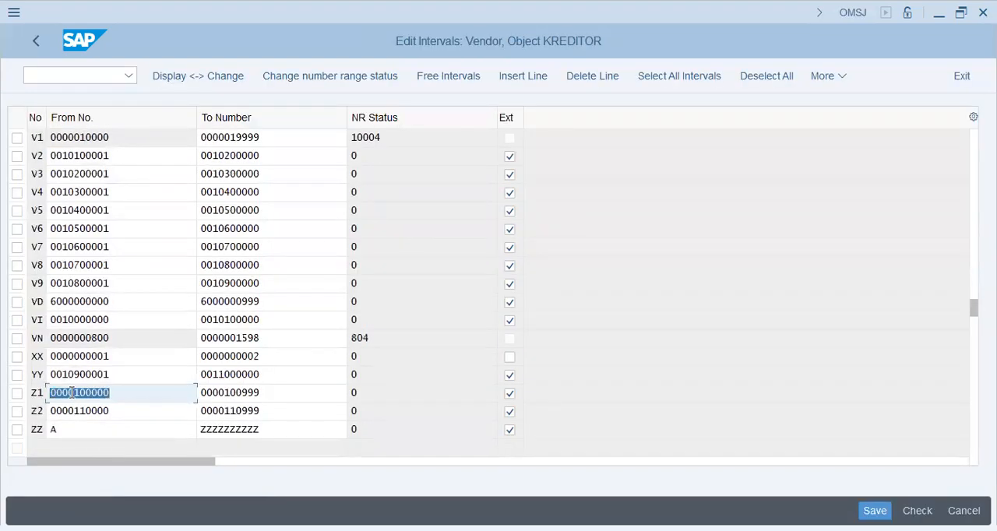
pyautogui.click(62, 155)
pyautogui.scroll(5, 62, 155)
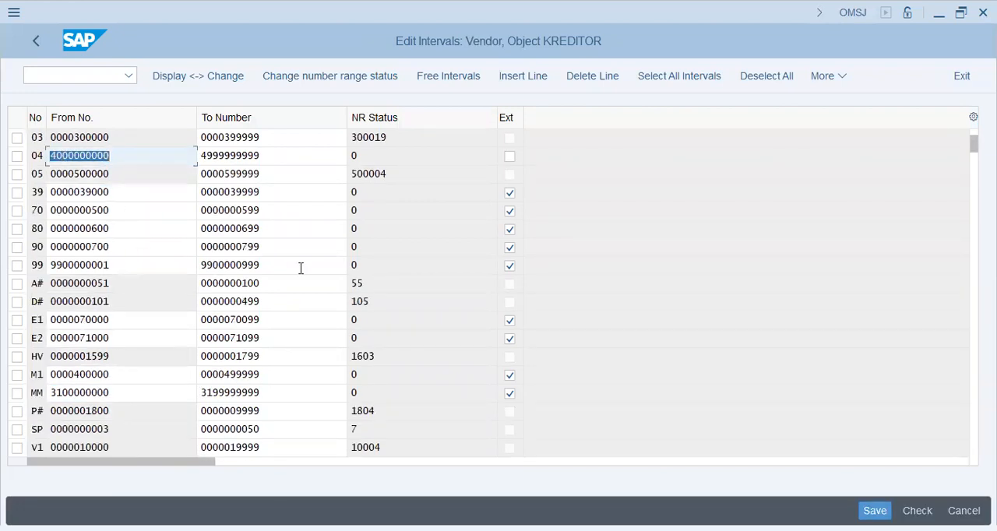
pyautogui.click(295, 270)
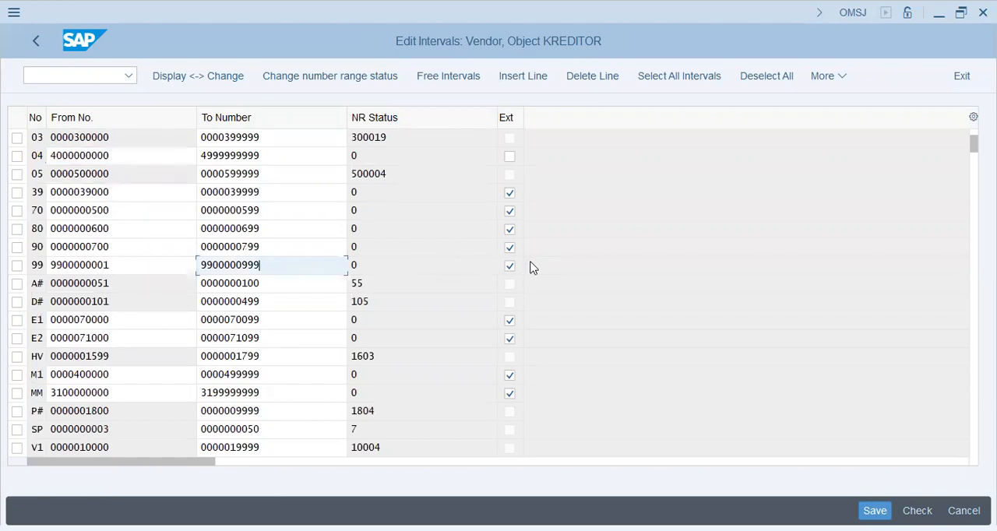
pyautogui.click(127, 268)
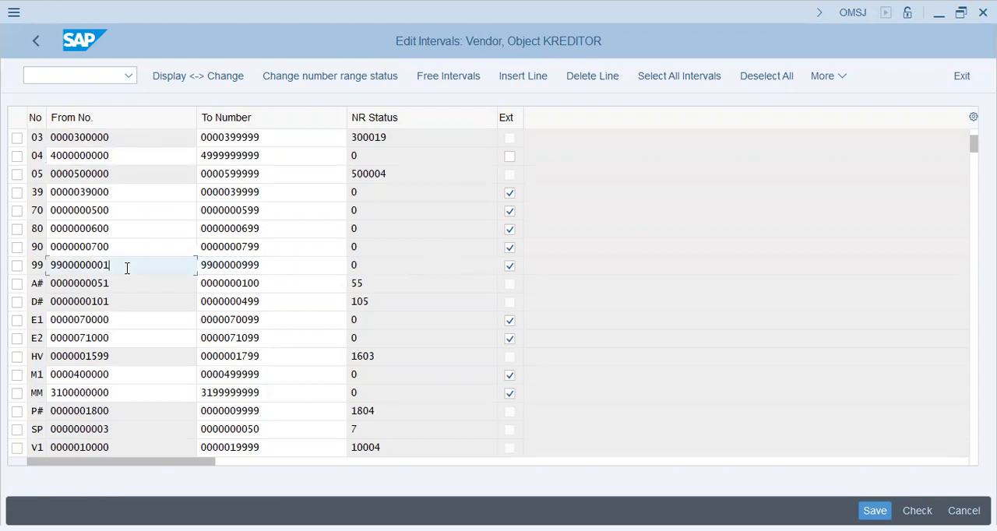
pyautogui.hotkey('alt', 'Tab')
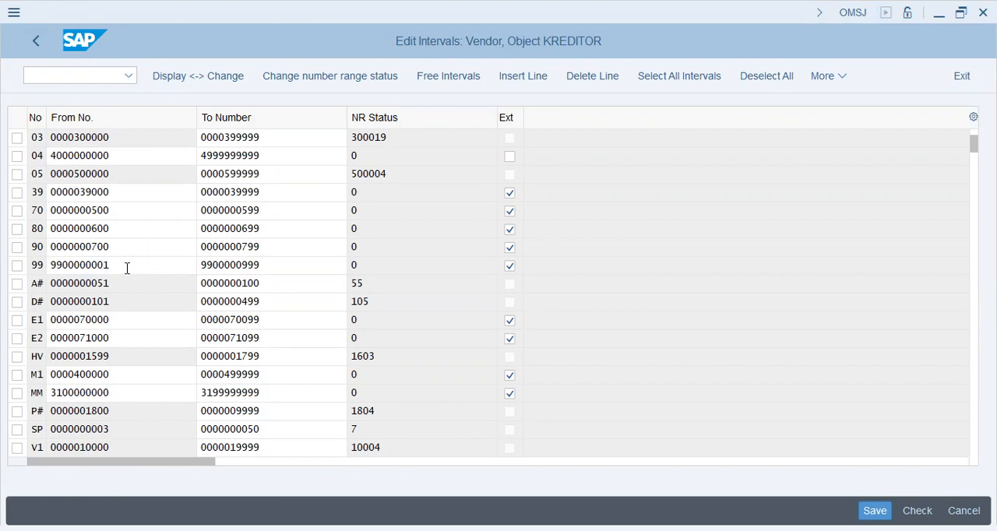
pyautogui.click(35, 40)
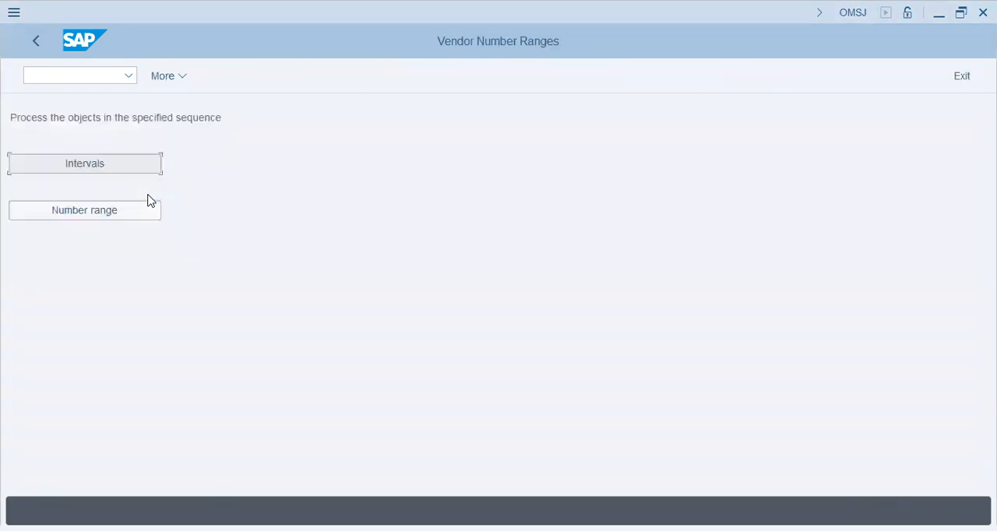
# - Open the assignment of number ranges to vendor account groups and check the number range assigned to MSYS
pyautogui.click(97, 218)
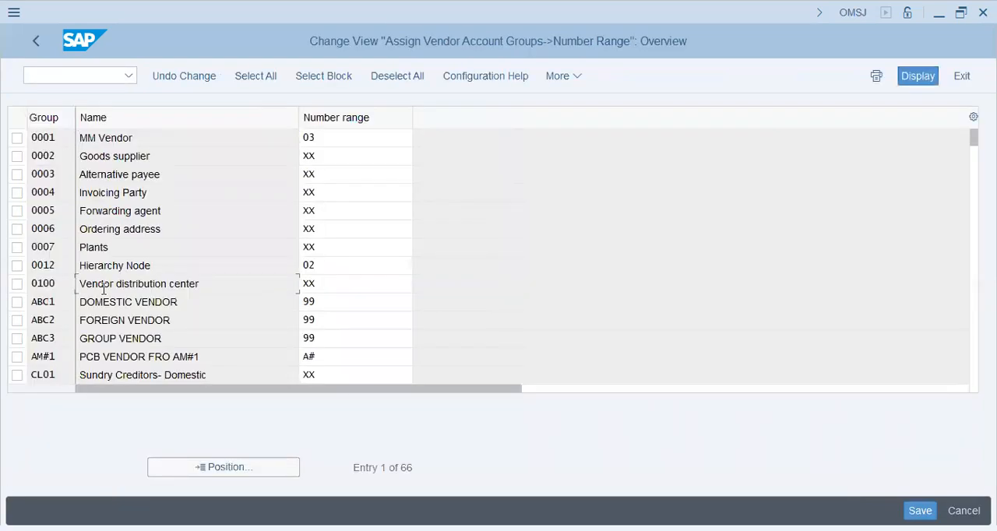
pyautogui.click(219, 470)
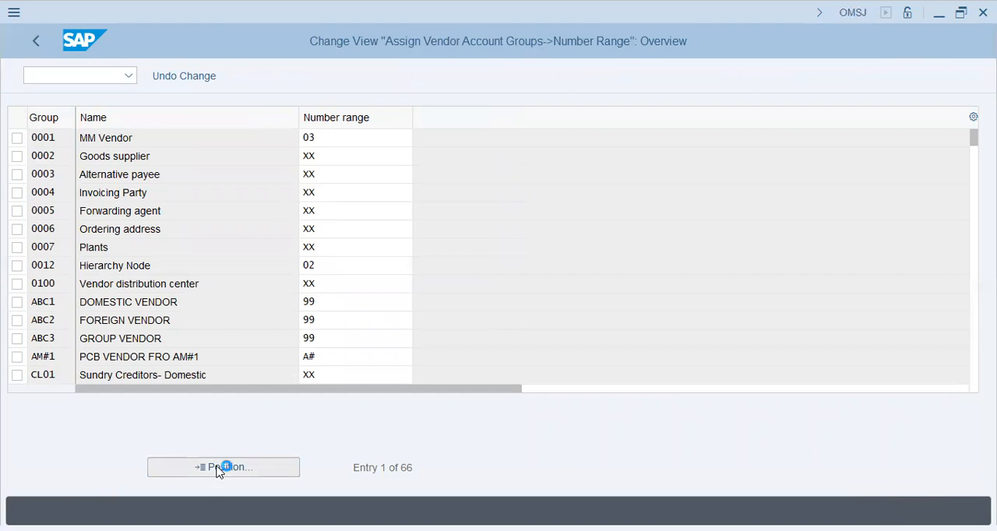
pyautogui.write('msys')
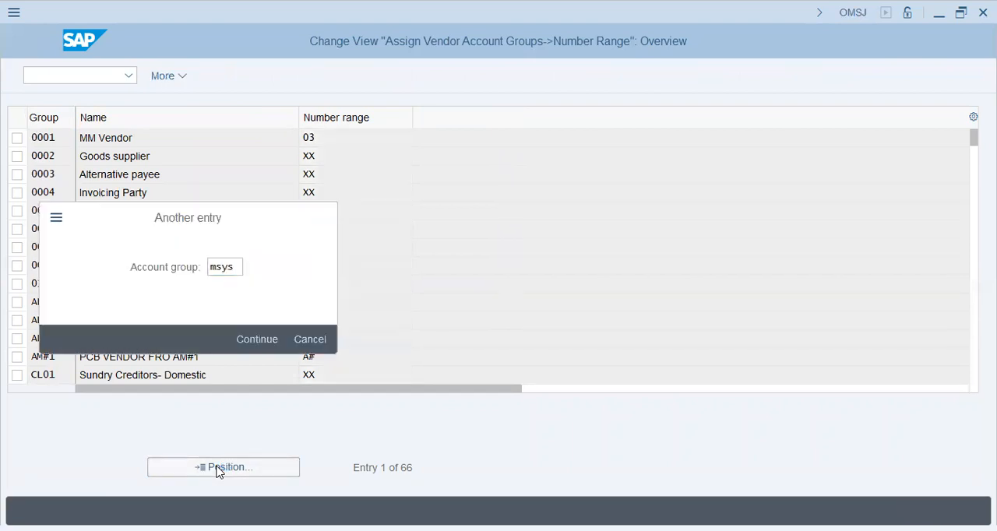
pyautogui.press('Return')
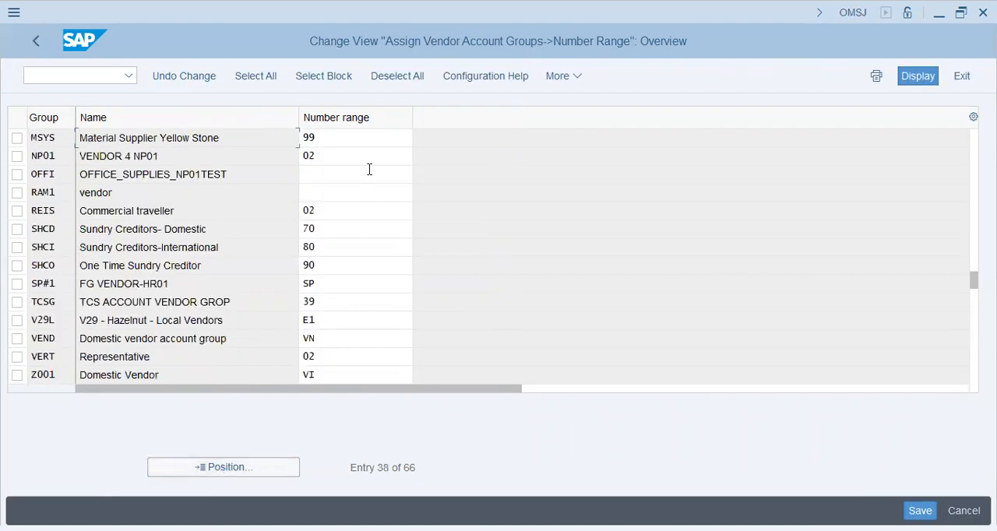
pyautogui.click(356, 139)
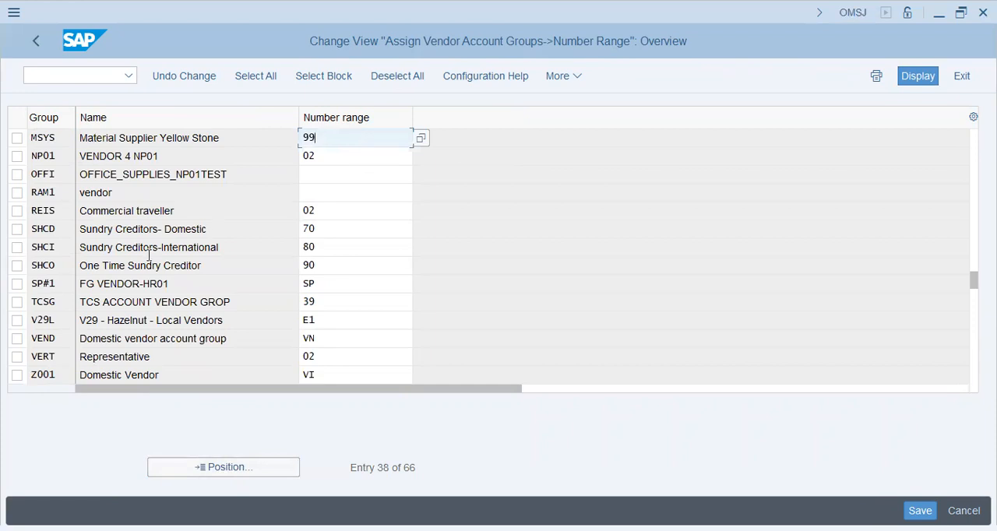
pyautogui.press('Return')
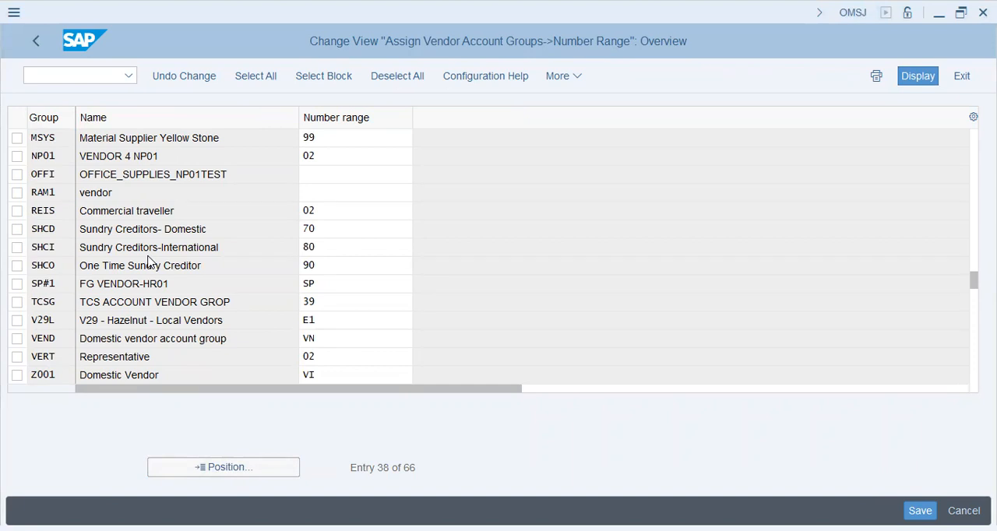
# - Switch to the Maintain Business Partner transaction with the command /nbp
pyautogui.click(47, 75)
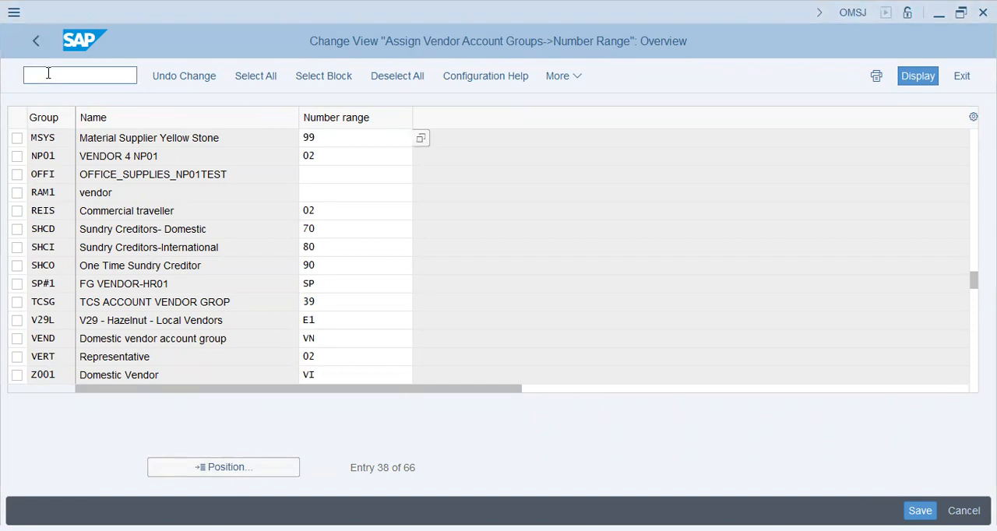
pyautogui.write('/nbp')
pyautogui.press('Return')
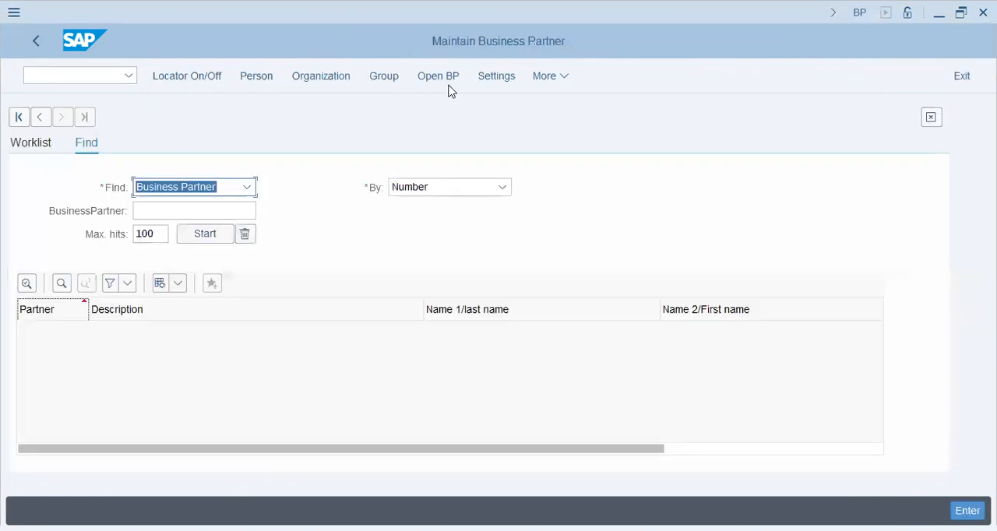
# - Open the search help for the number of the business partner to display
pyautogui.click(448, 79)
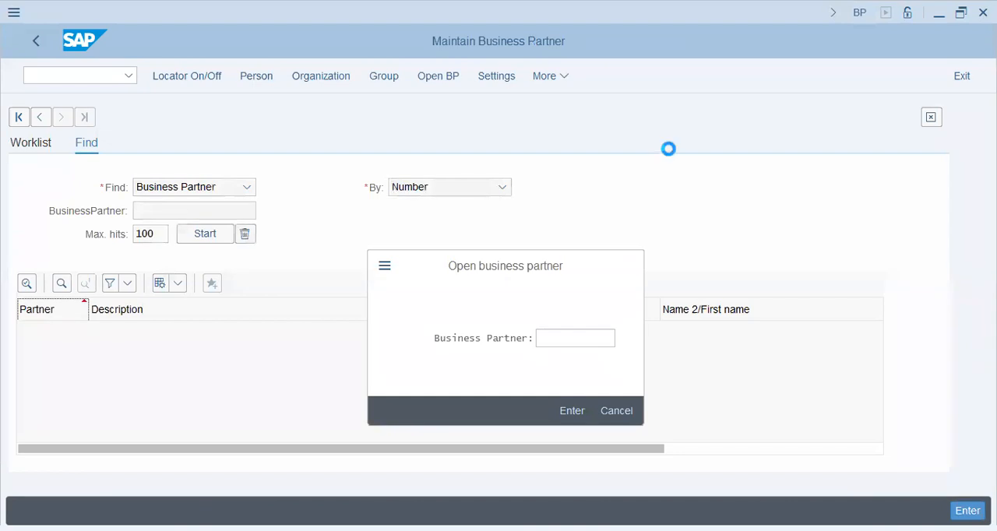
pyautogui.press('F4')
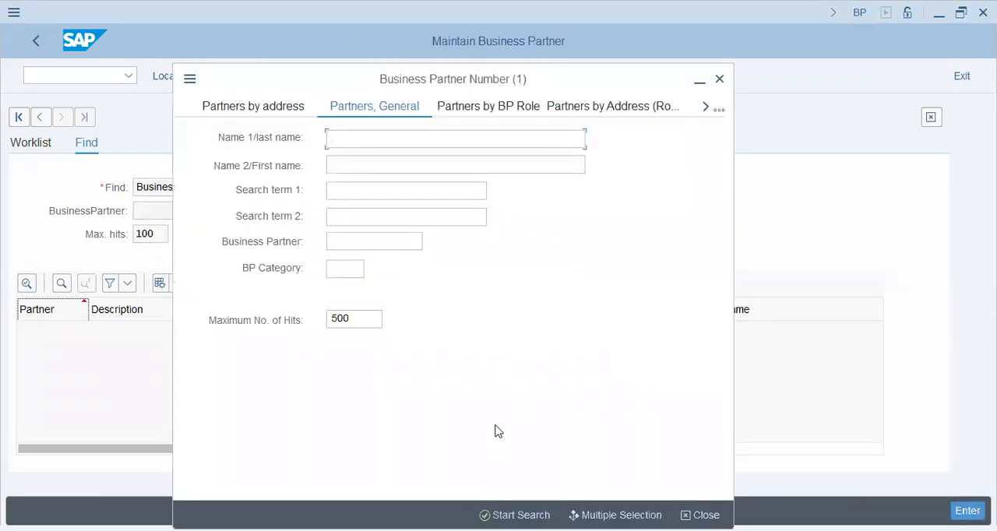
pyautogui.click(363, 245)
pyautogui.write('99')
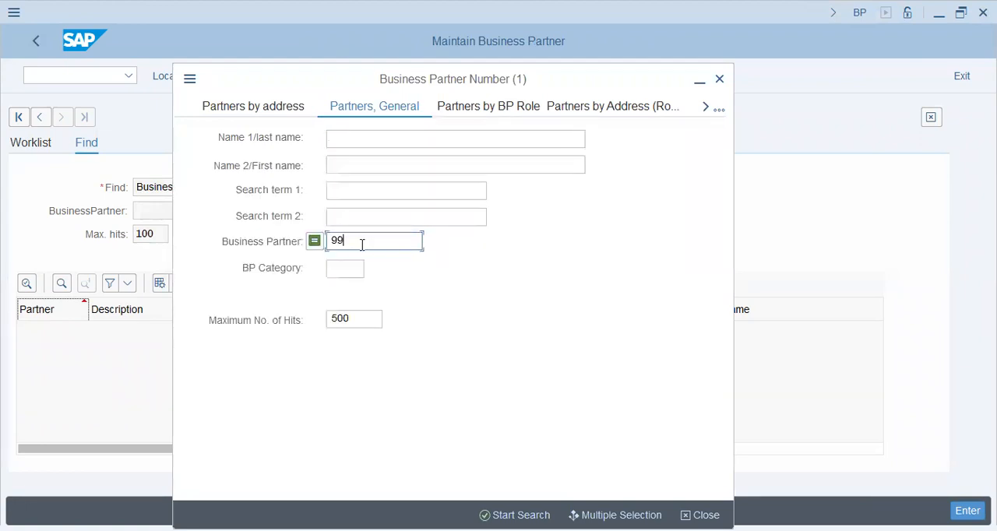
pyautogui.press('BackSpace')
pyautogui.press('BackSpace')
# - Try to find the business partner by Name 2/First name with "yellow" and with "*yello*"
pyautogui.hotkey('shift', 'Tab')
pyautogui.hotkey('shift', 'Tab')
pyautogui.hotkey('shift', 'Tab')
pyautogui.write('yellow')
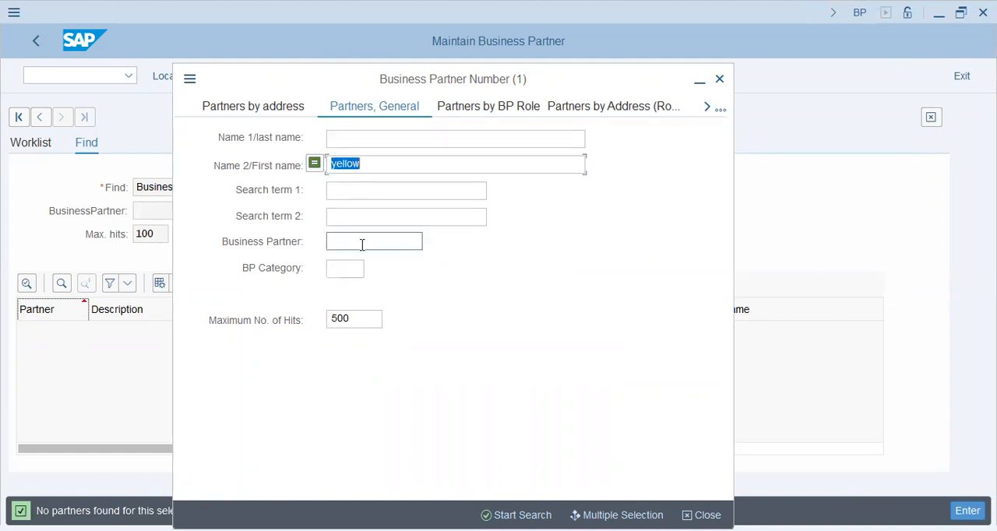
pyautogui.write('*yello')
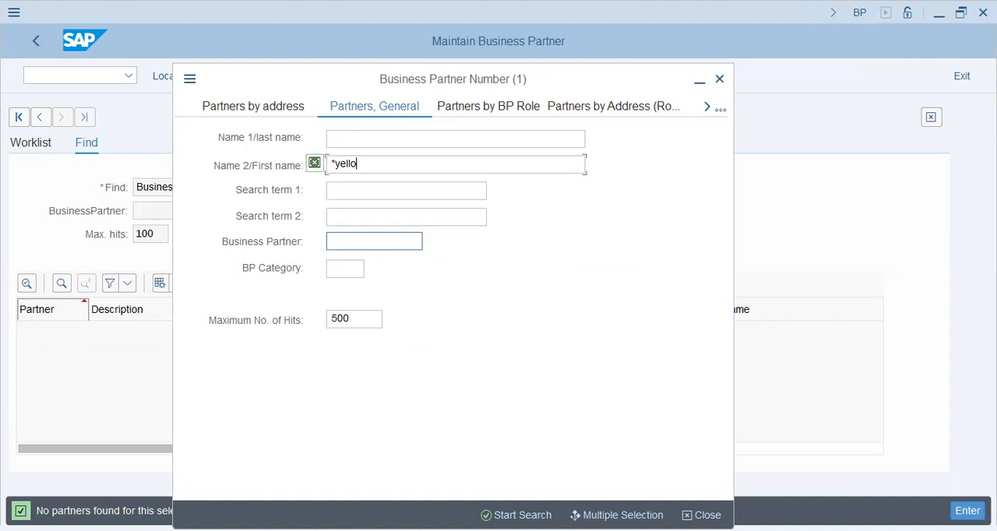
pyautogui.press('Return')
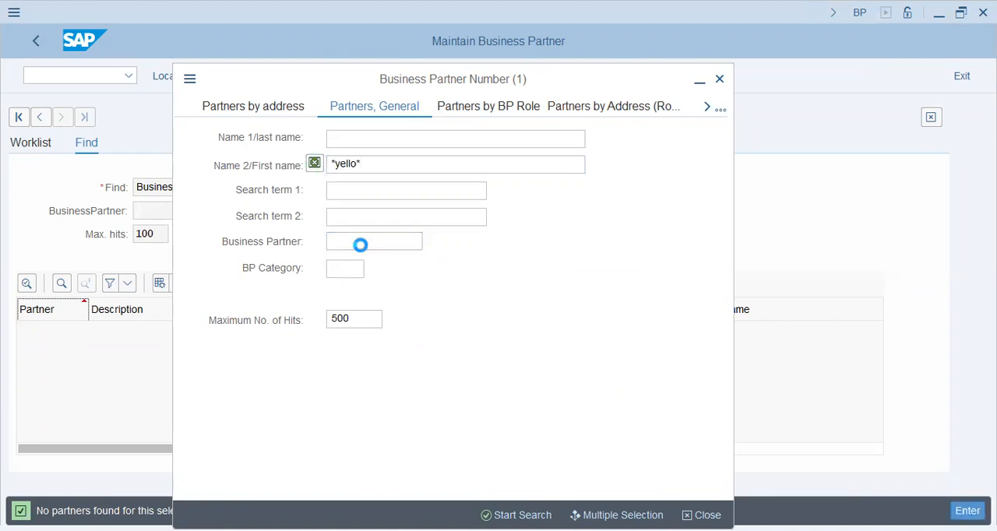
# - Clear the name criterion and search for business partners with "*yell*" as Search term 2
pyautogui.press('BackSpace')
pyautogui.press('Tab')
pyautogui.press('Tab')
pyautogui.write('*yell*')
pyautogui.press('Return')
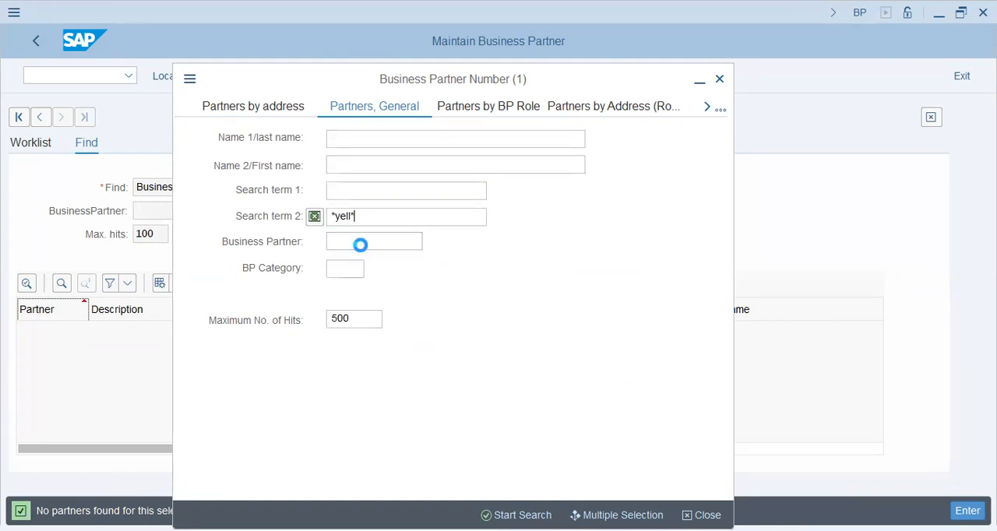
pyautogui.press('Return')
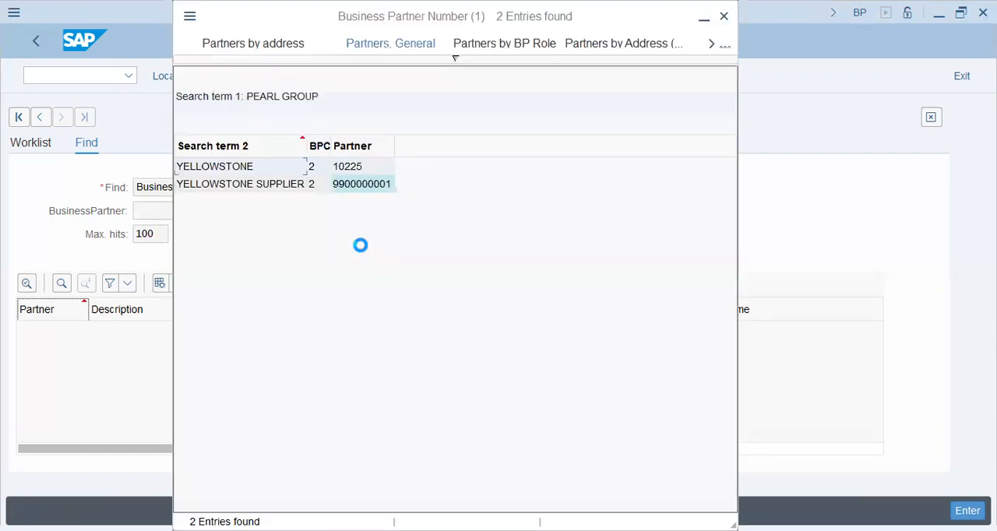
# - Open the YELLOWSTONE SUPPLIER entry from the search results and look through its address data
pyautogui.click(346, 187)
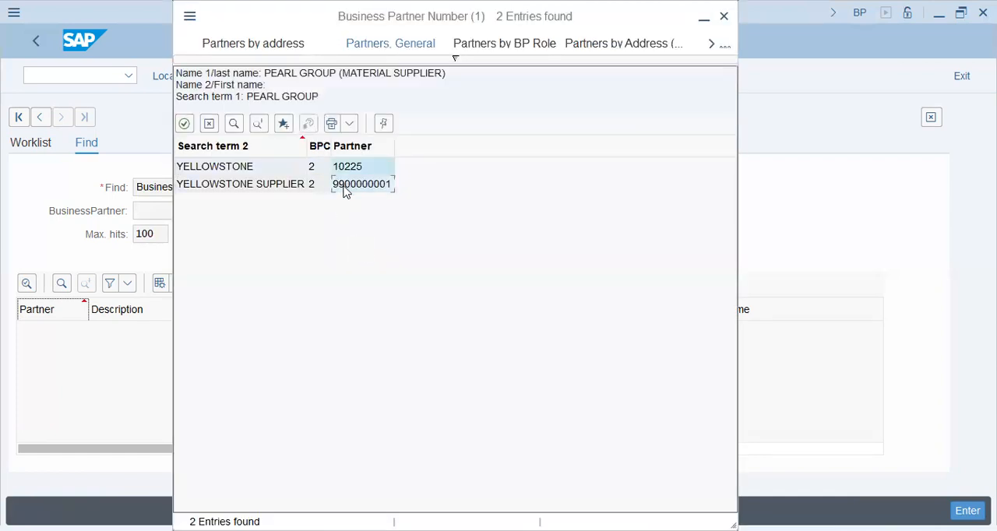
pyautogui.click(247, 184)
pyautogui.click(578, 413)
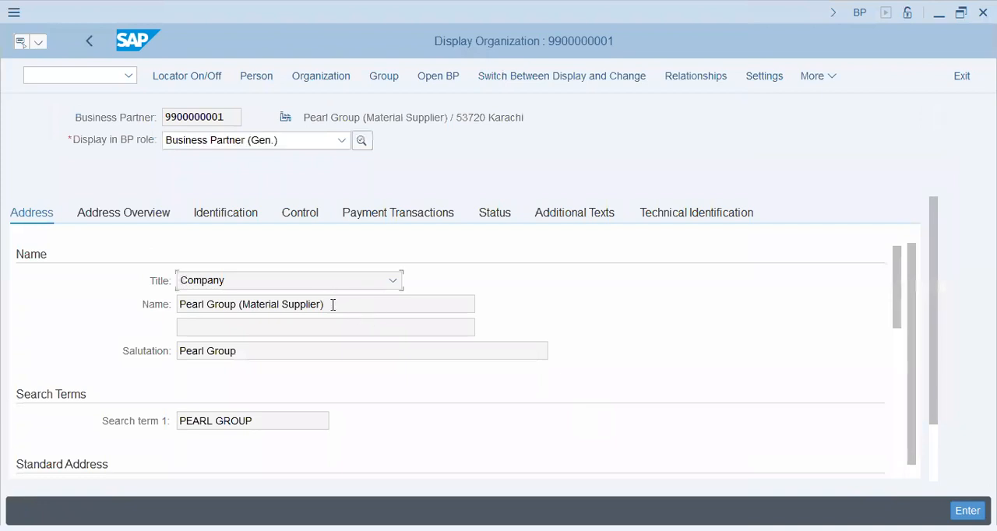
pyautogui.click(331, 304)
pyautogui.moveTo(895, 299); pyautogui.dragTo(896, 480)
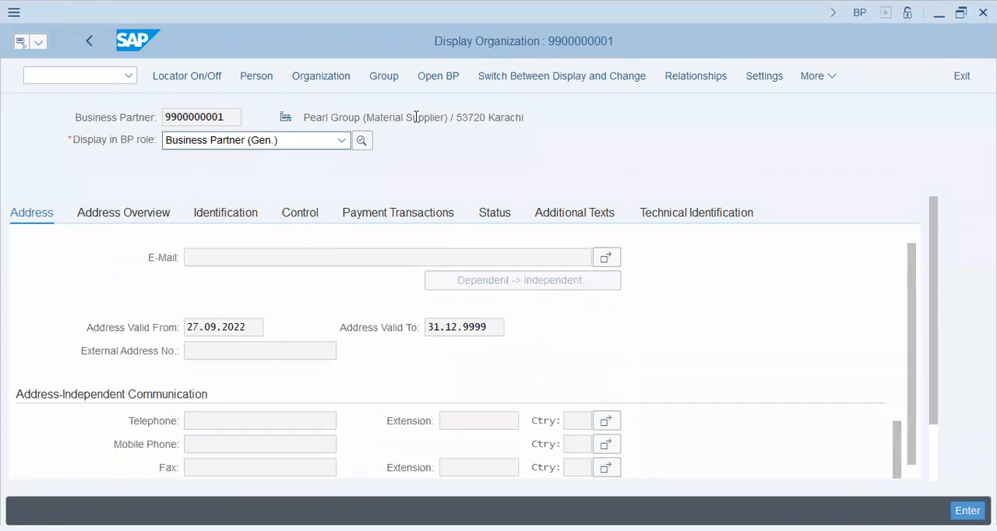
# - Put the Pearl Group business partner into change mode and set its BP role to FI VENDOR (Maintained)
pyautogui.click(556, 78)
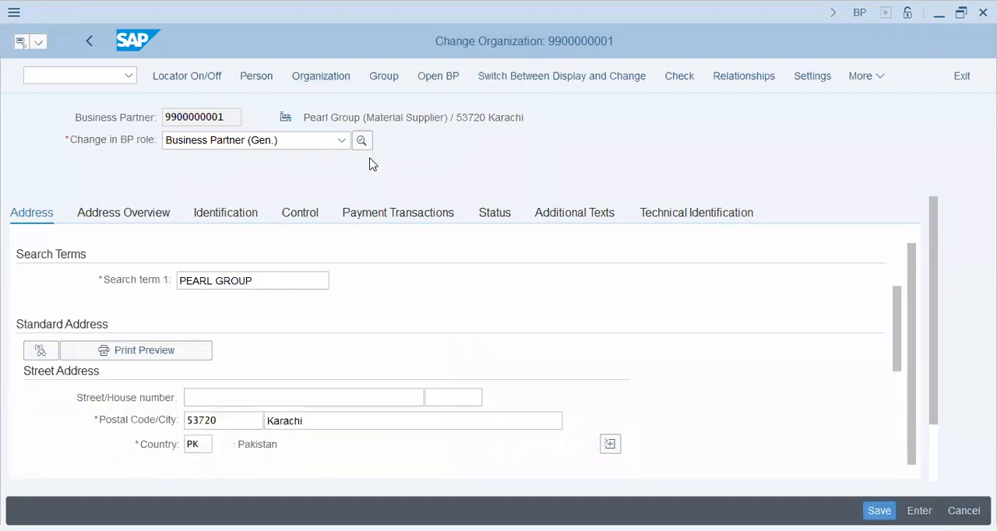
pyautogui.click(311, 147)
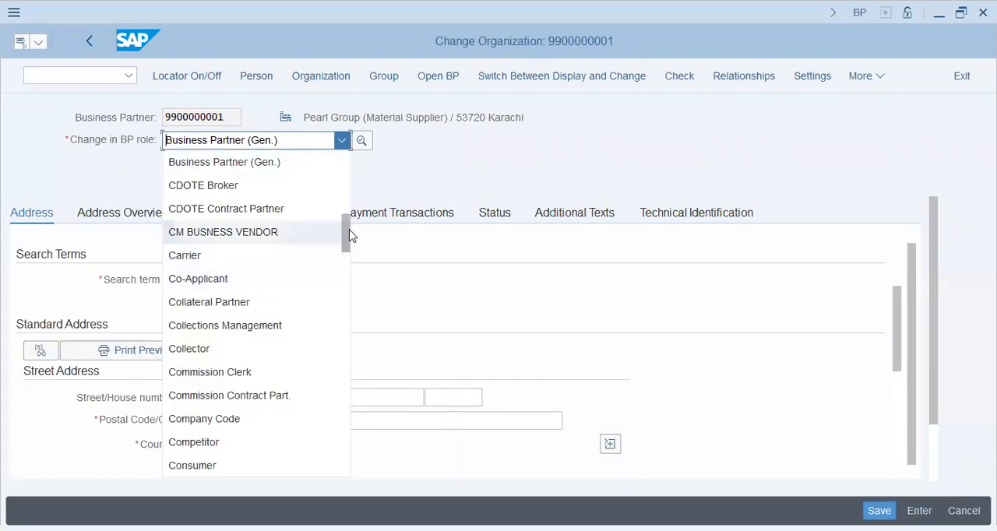
pyautogui.moveTo(345, 231); pyautogui.dragTo(344, 282)
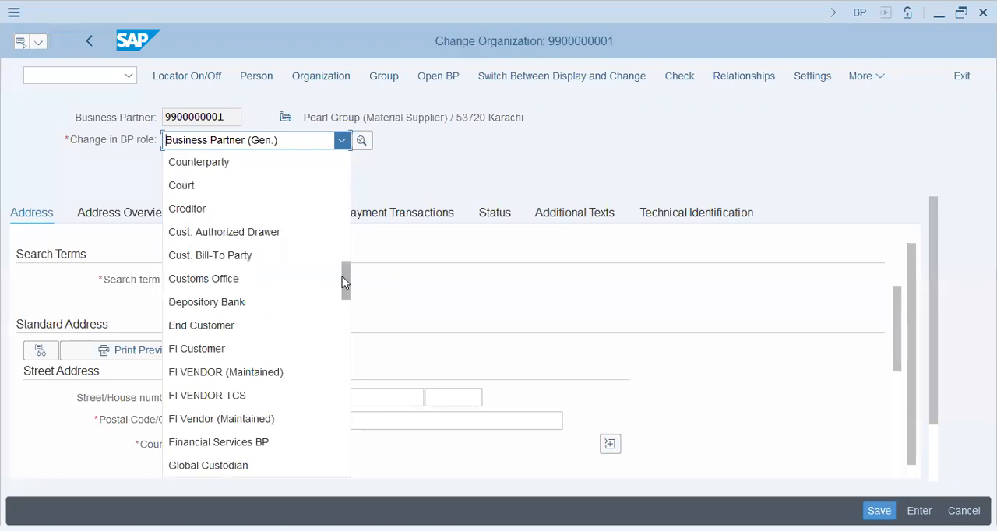
pyautogui.click(303, 374)
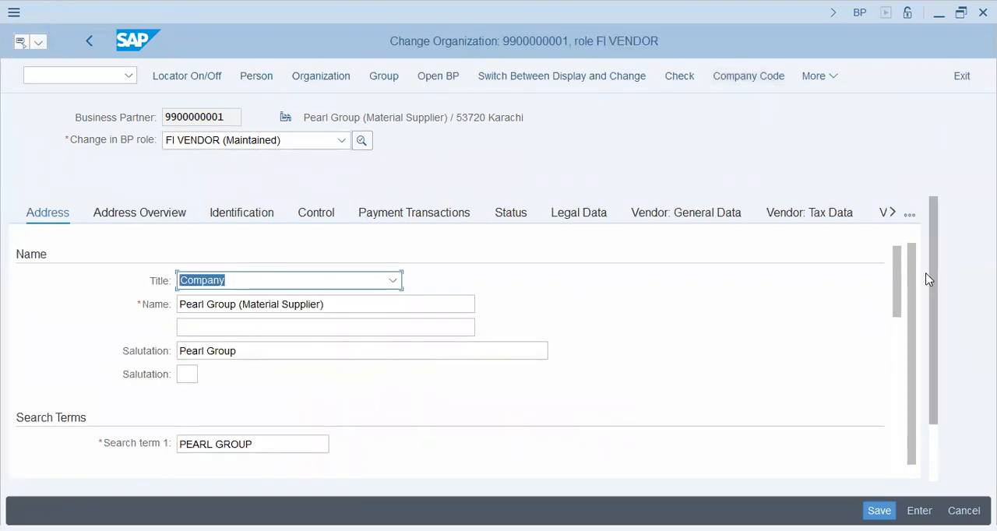
# - Review the FI vendor's address and company code data, and return to the general data
pyautogui.moveTo(895, 323); pyautogui.dragTo(898, 387)
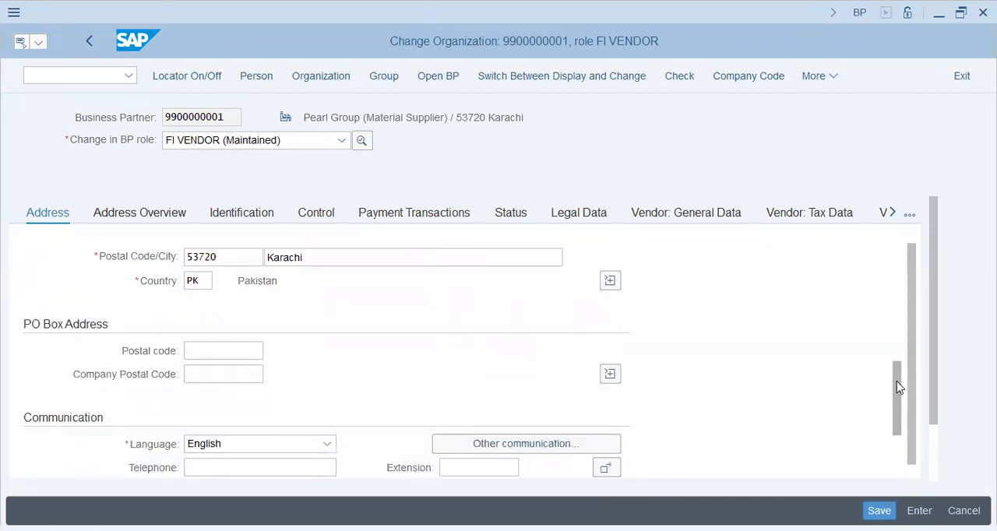
pyautogui.click(746, 78)
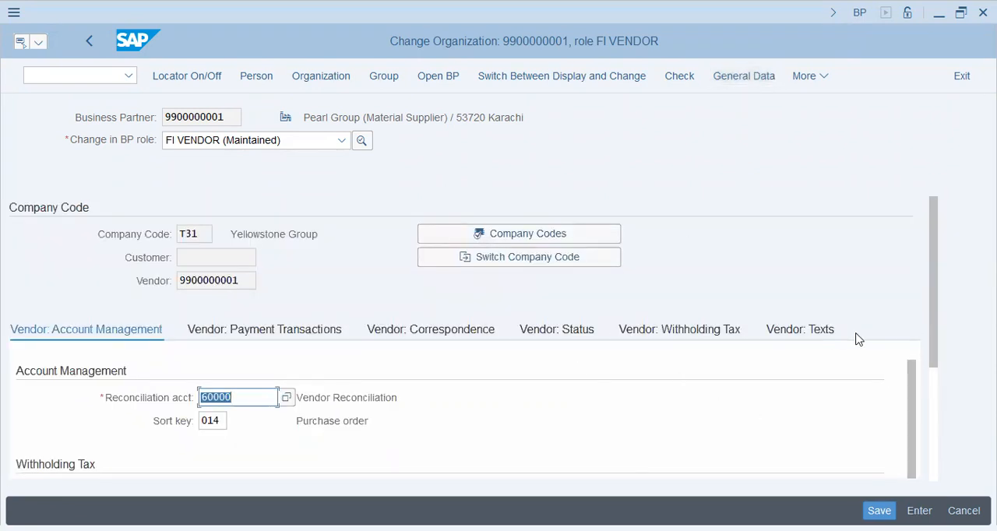
pyautogui.moveTo(930, 247); pyautogui.dragTo(940, 223)
pyautogui.click(754, 78)
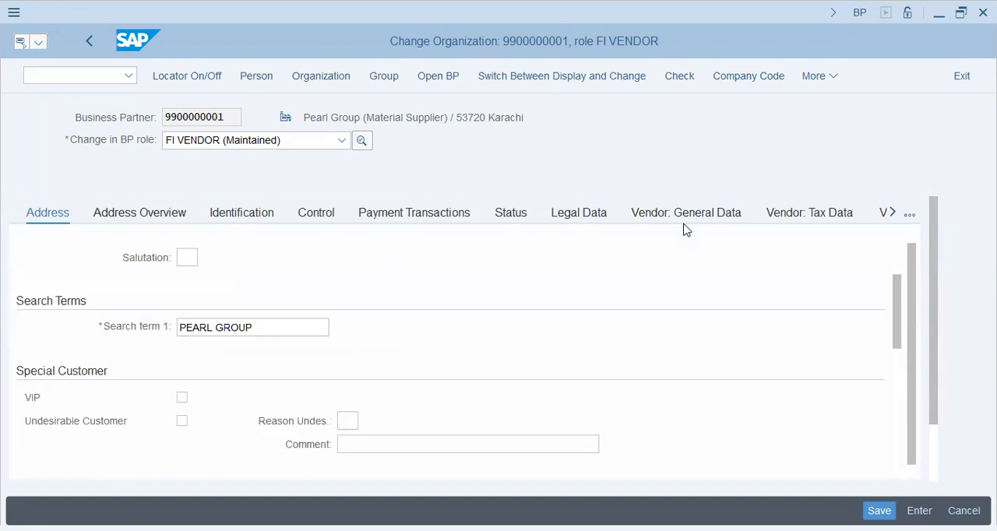
# - Change Search term 1 to "PEARL GROUP (T31)" and save the business partner
pyautogui.write('(Yellow')
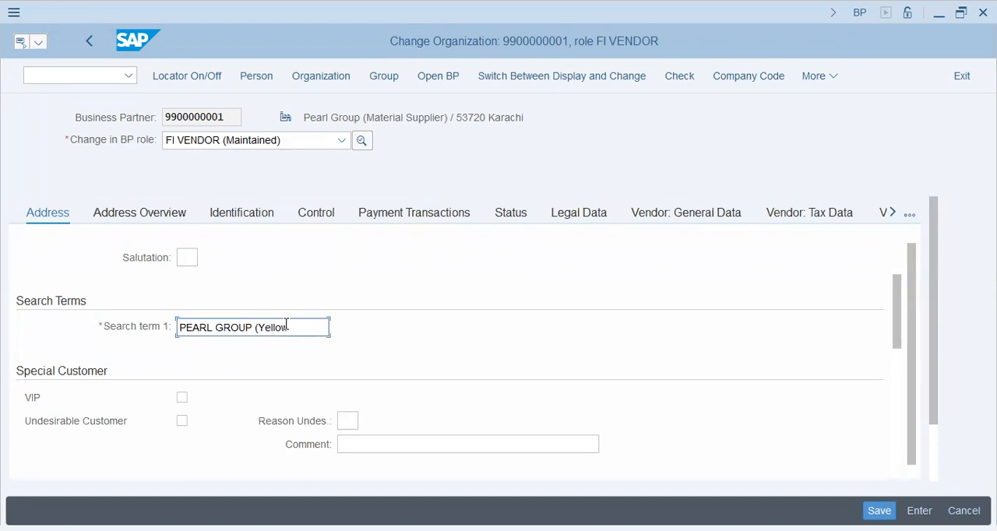
pyautogui.press('BackSpace')
pyautogui.press('BackSpace')
pyautogui.press('BackSpace')
pyautogui.press('BackSpace')
pyautogui.write('C')
pyautogui.write('31')
pyautogui.press('BackSpace')
pyautogui.press('BackSpace')
pyautogui.press('BackSpace')
pyautogui.write('T31')
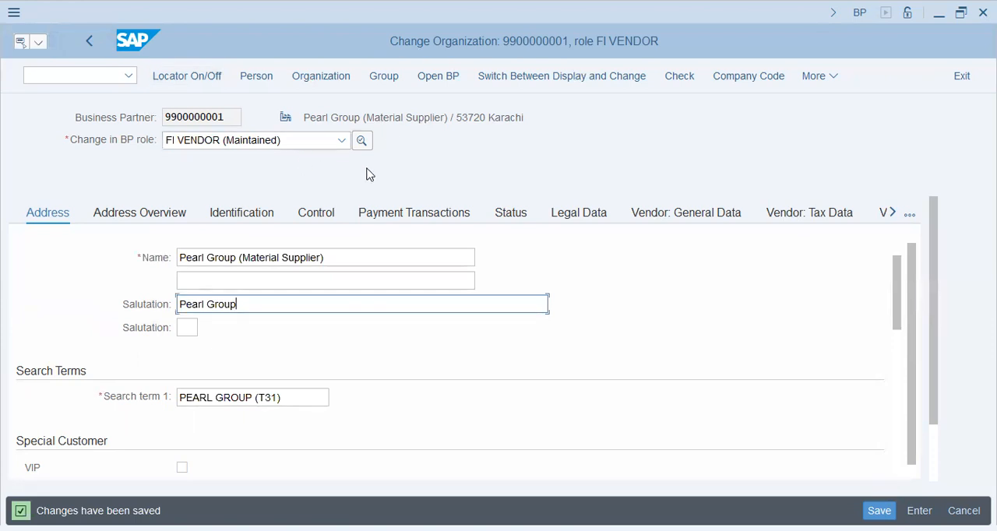
# - Look through the available BP roles and set the business partner's role to MM Vendor
pyautogui.click(272, 140)
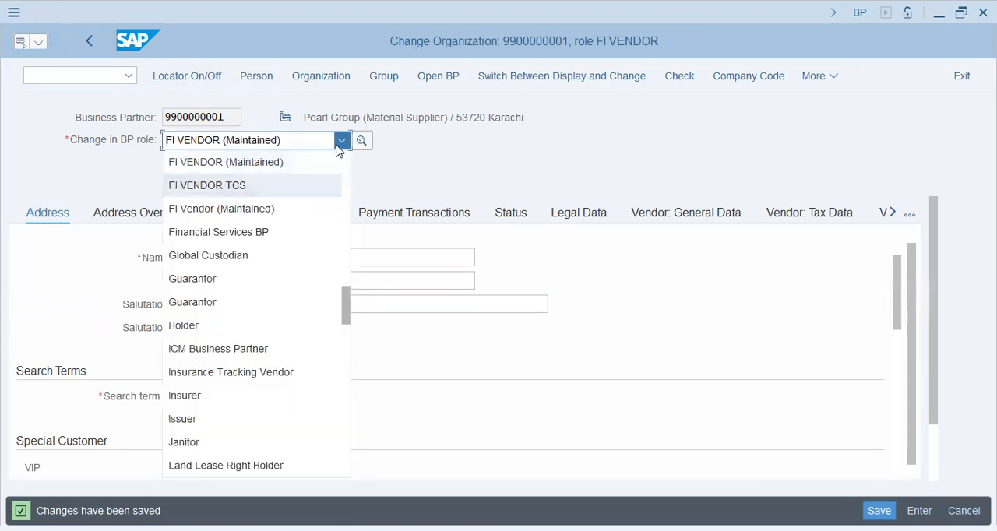
pyautogui.moveTo(345, 312); pyautogui.dragTo(354, 204)
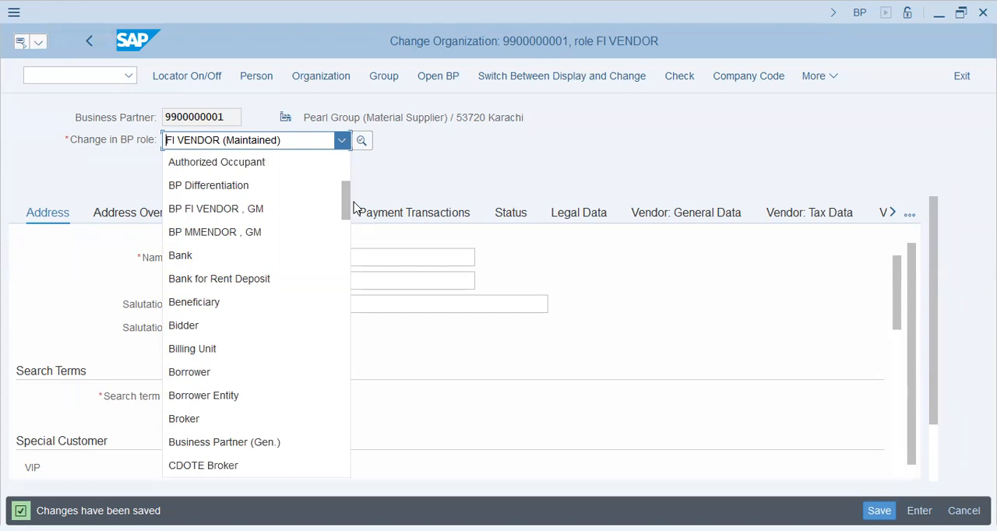
pyautogui.moveTo(354, 204); pyautogui.dragTo(362, 350)
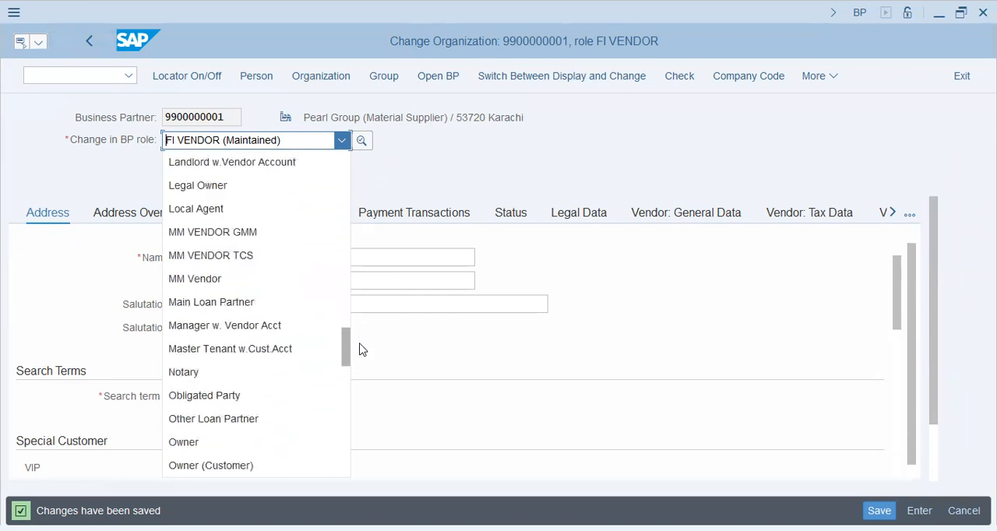
pyautogui.click(232, 287)
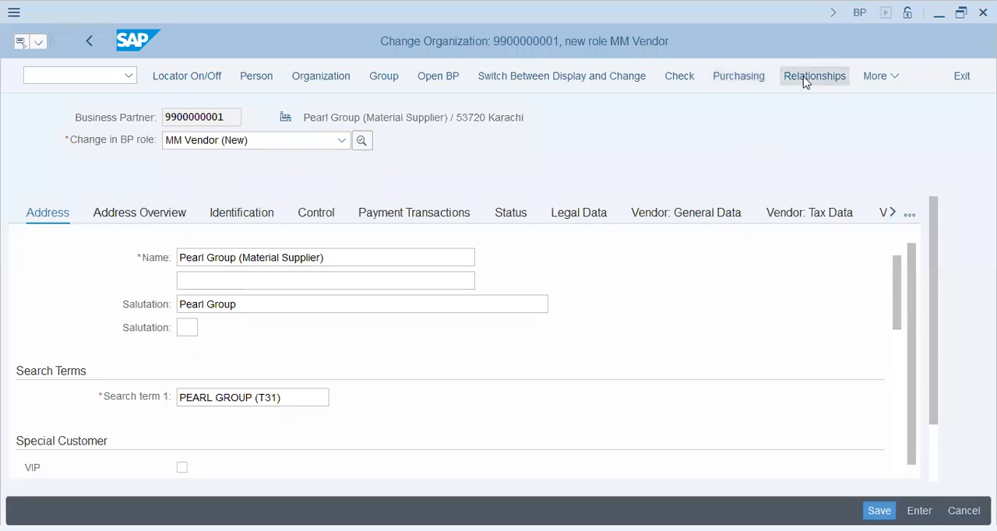
# - Open the MM vendor's purchasing data, find the purchasing organization with "YELLOW", and assign T31
pyautogui.click(750, 83)
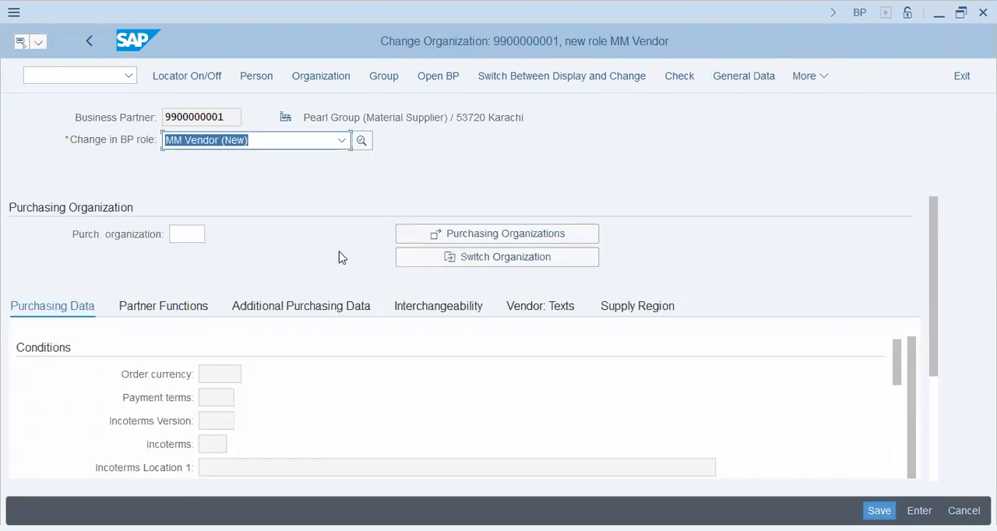
pyautogui.click(187, 235)
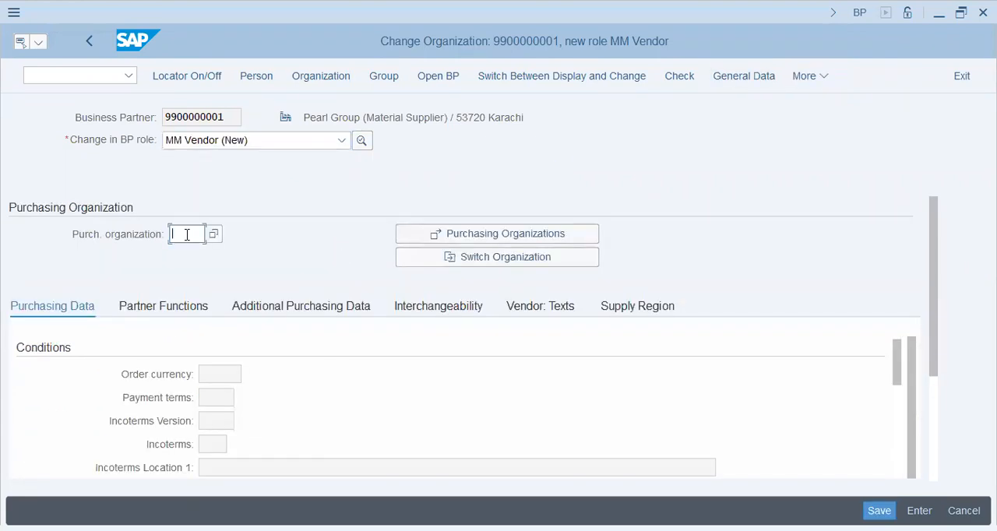
pyautogui.moveTo(934, 309)
pyautogui.mouseDown()
pyautogui.moveTo(951, 418)
pyautogui.moveTo(949, 310)
pyautogui.mouseUp()
pyautogui.click(210, 235)
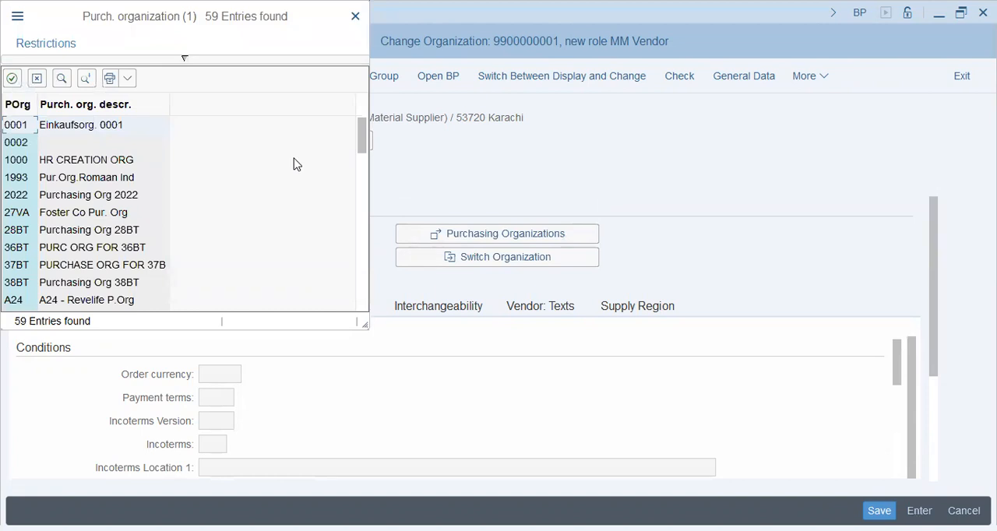
pyautogui.click(61, 79)
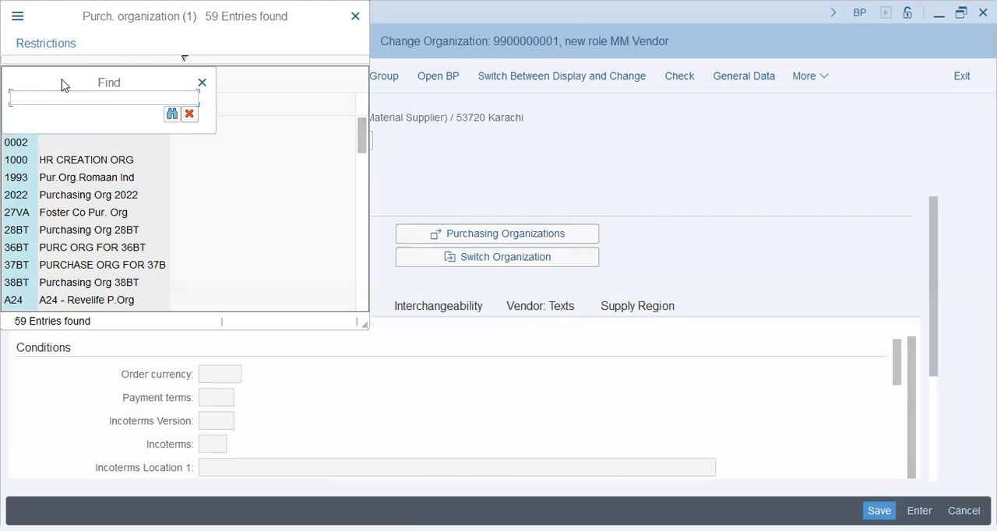
pyautogui.write('YELLOW')
pyautogui.press('Return')
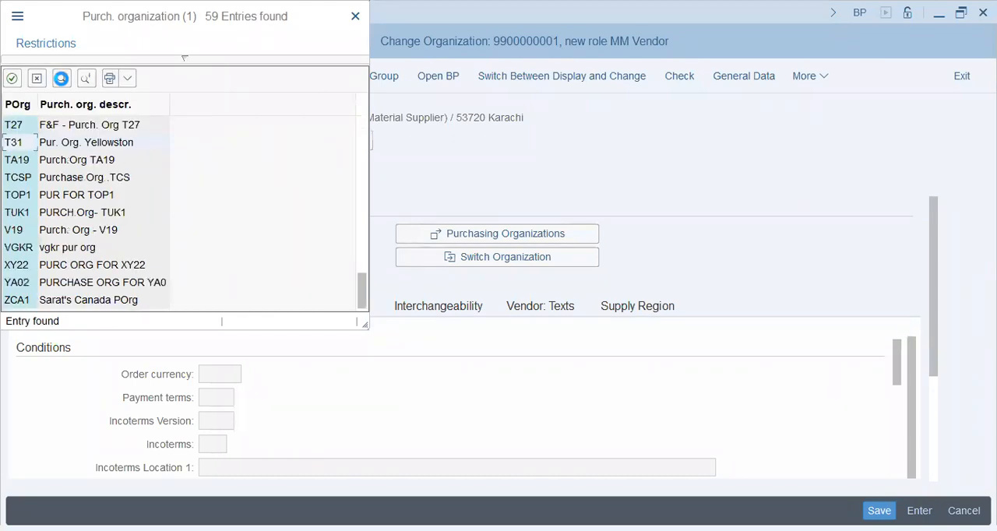
pyautogui.click(72, 139)
pyautogui.click(73, 140)
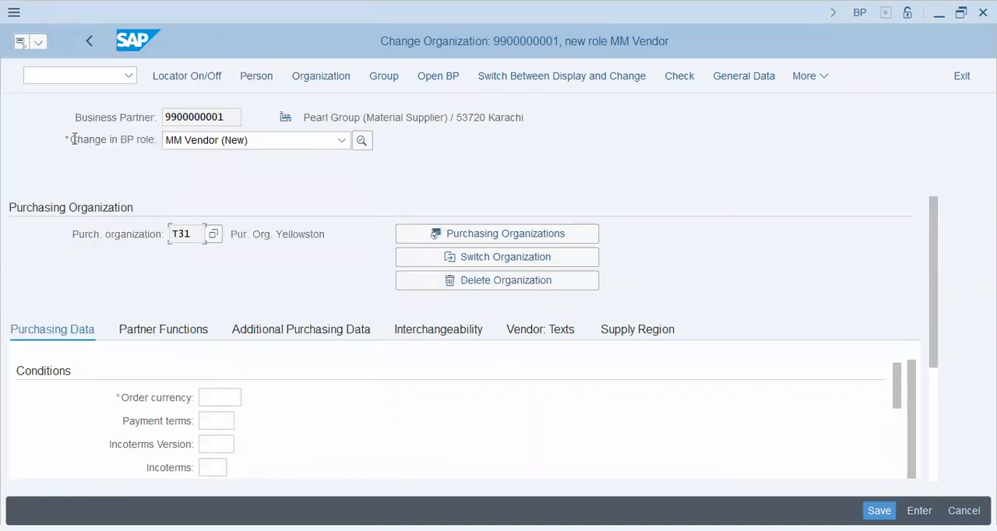
# - Set the order currency to PKR in the purchasing conditions
pyautogui.click(234, 391)
pyautogui.write('PKR')
pyautogui.press('Tab')
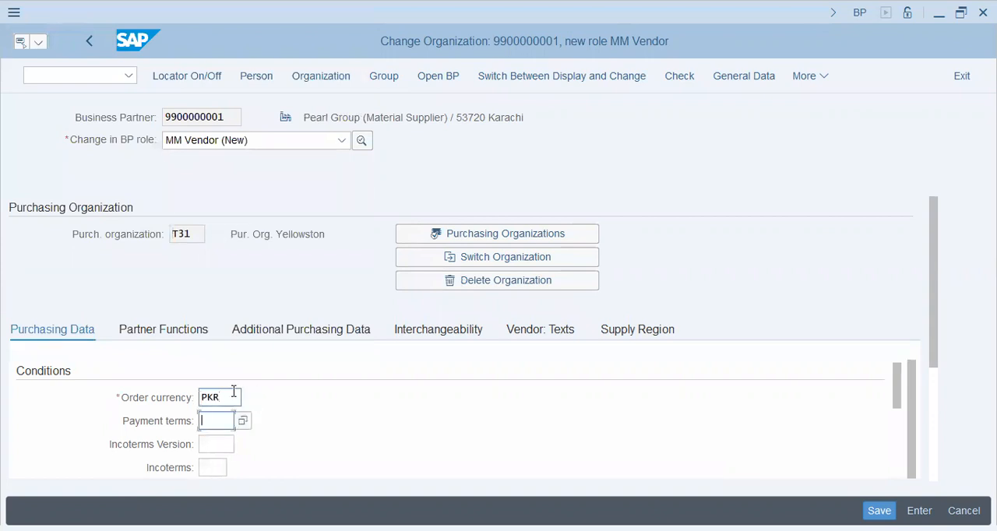
pyautogui.press('Tab')
pyautogui.press('Tab')
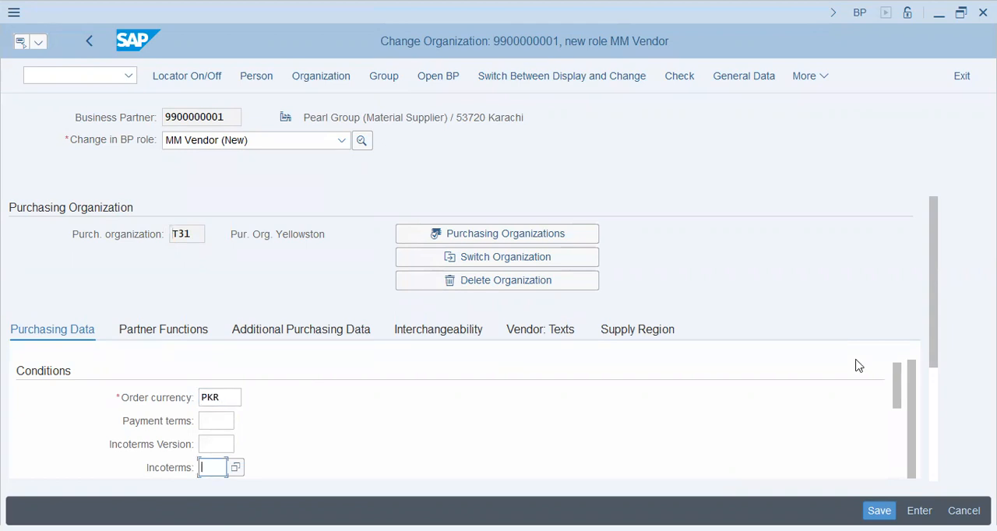
# - Check the payment terms and Incoterms fields, and enable GR-Based Inv. Verif. in the control data
pyautogui.moveTo(934, 339); pyautogui.dragTo(939, 427)
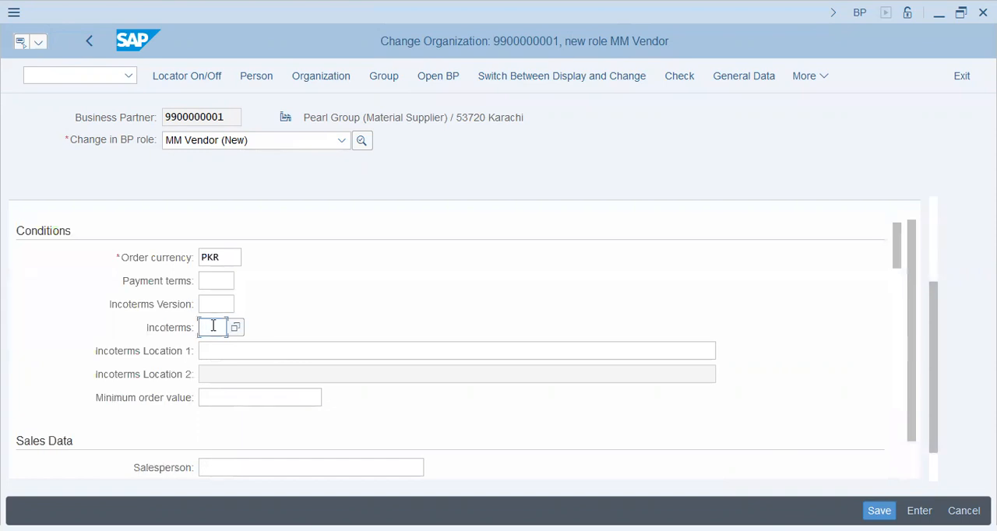
pyautogui.click(216, 281)
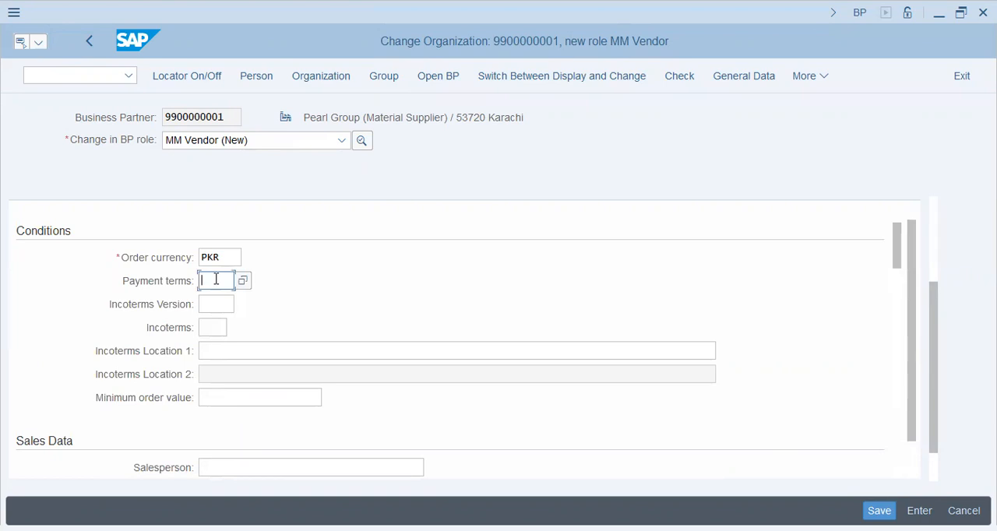
pyautogui.click(212, 330)
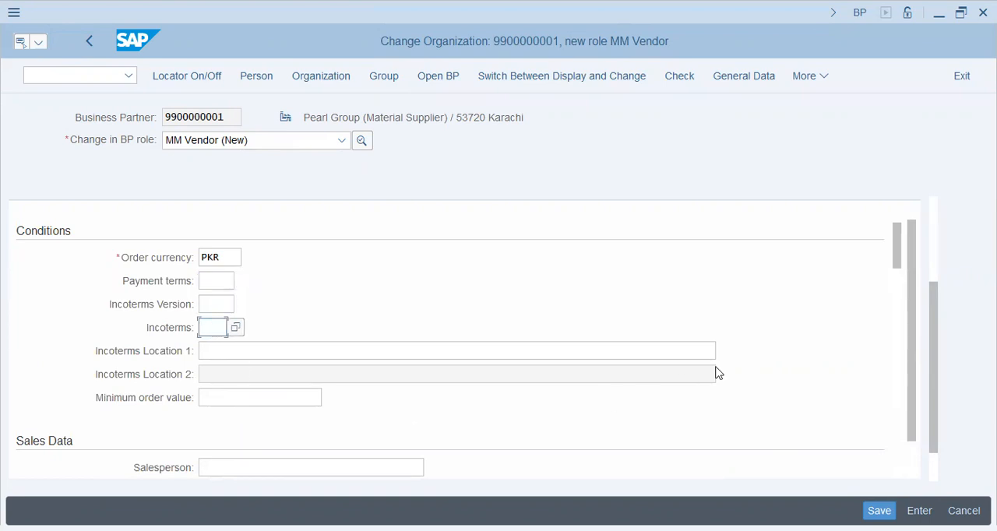
pyautogui.moveTo(900, 245); pyautogui.dragTo(904, 296)
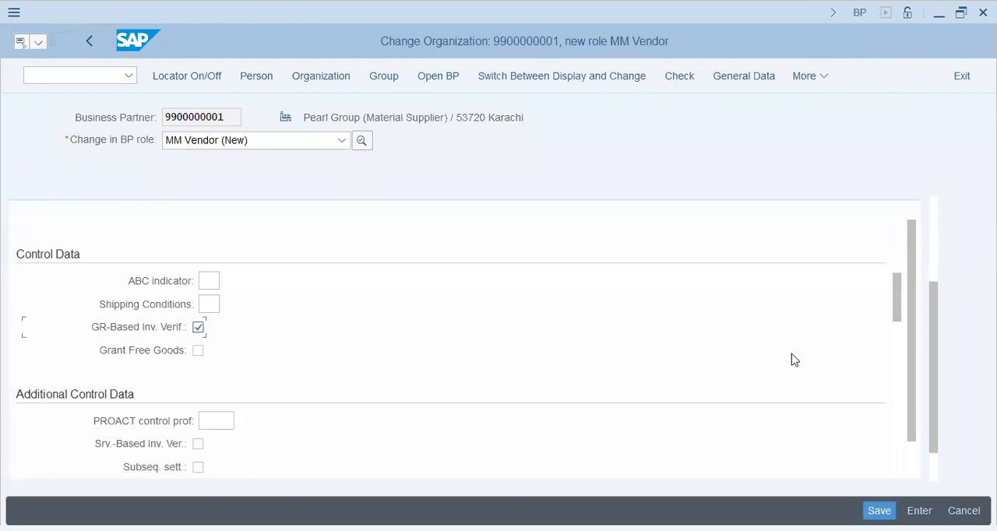
# - Open the list of purchasing groups in the default values for material and look for PWD (Washing Powder)
pyautogui.moveTo(898, 295); pyautogui.dragTo(896, 372)
pyautogui.click(218, 374)
pyautogui.click(216, 351)
pyautogui.click(209, 328)
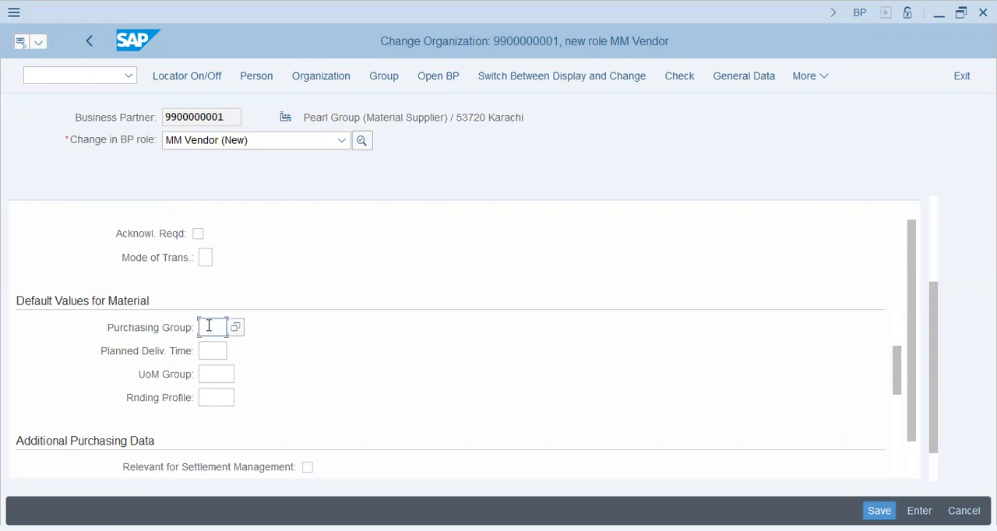
pyautogui.click(236, 327)
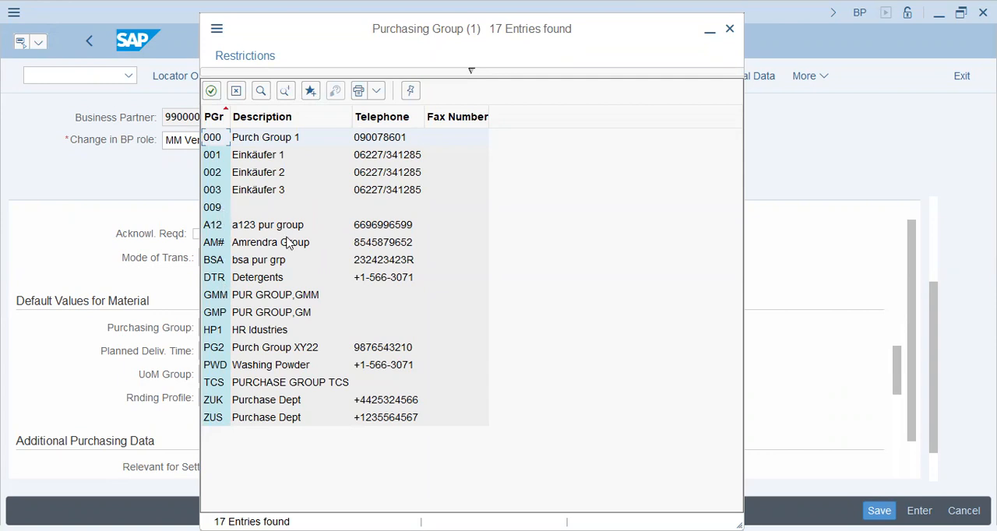
pyautogui.click(237, 280)
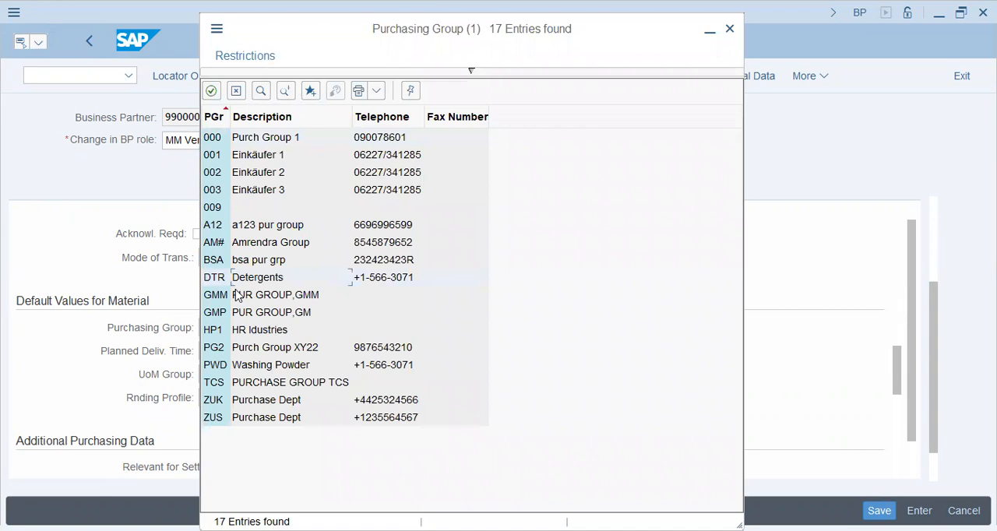
pyautogui.click(220, 365)
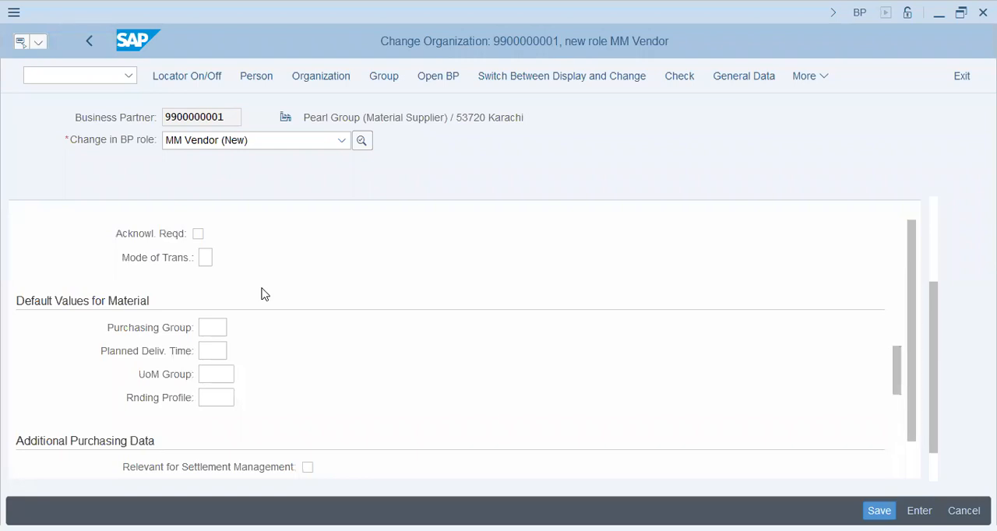
# - Set the purchasing group in the default values for material to PWD
pyautogui.click(209, 348)
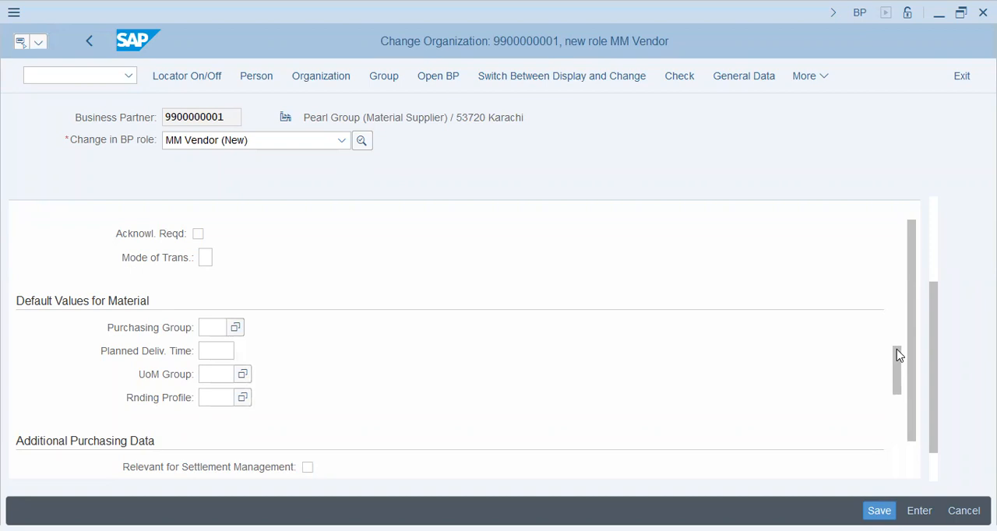
pyautogui.click(208, 327)
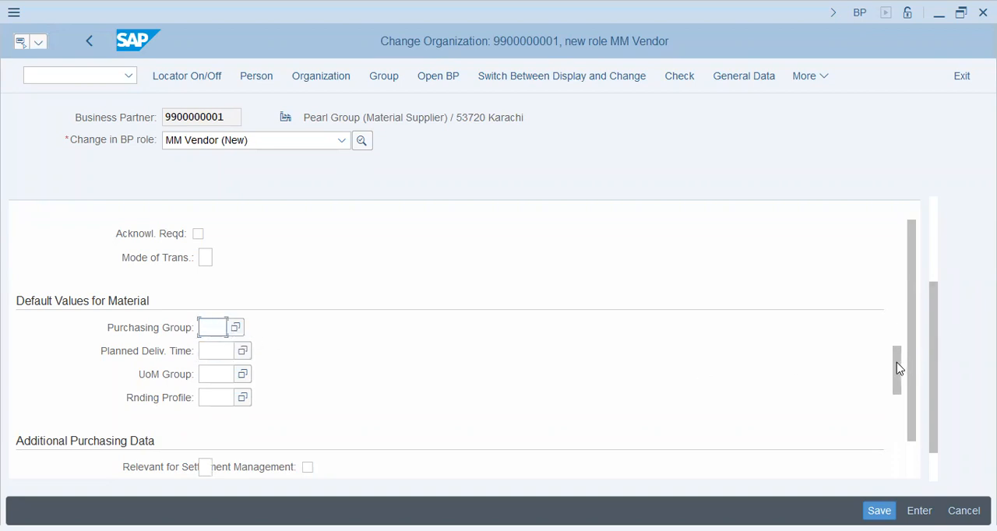
pyautogui.click(206, 352)
pyautogui.click(207, 376)
pyautogui.click(214, 328)
pyautogui.click(235, 327)
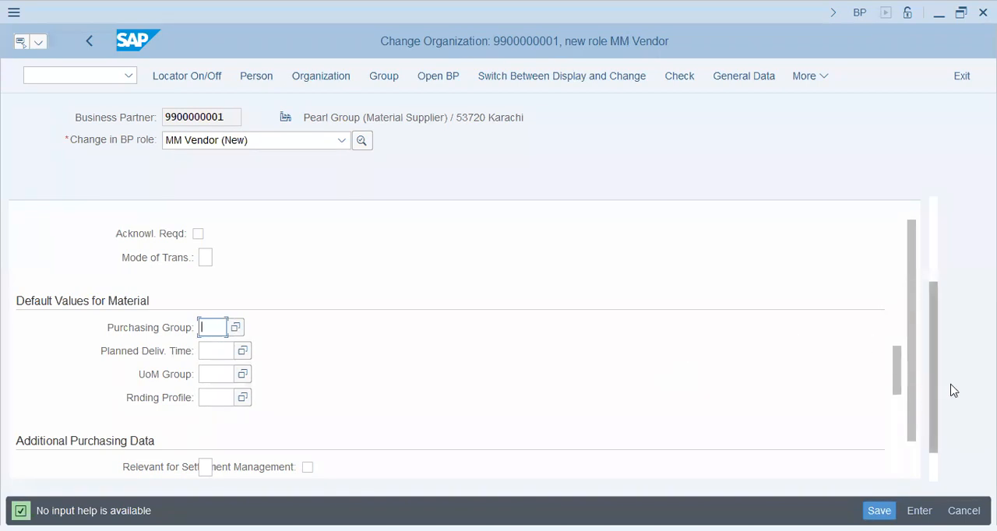
pyautogui.write('PWD')
pyautogui.press('Tab')
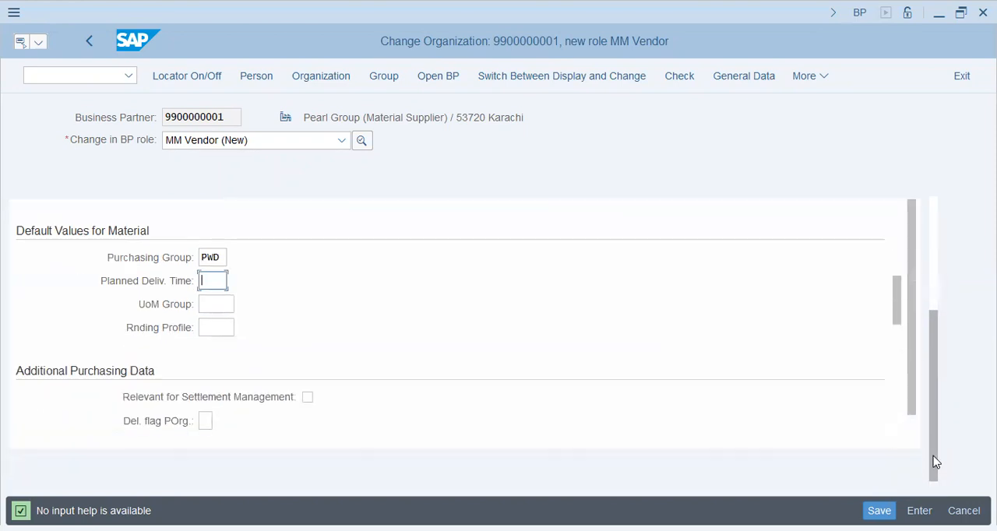
# - Save the MM Vendor role data and check the supplier's number, name and purchasing organization
pyautogui.click(205, 422)
pyautogui.click(206, 305)
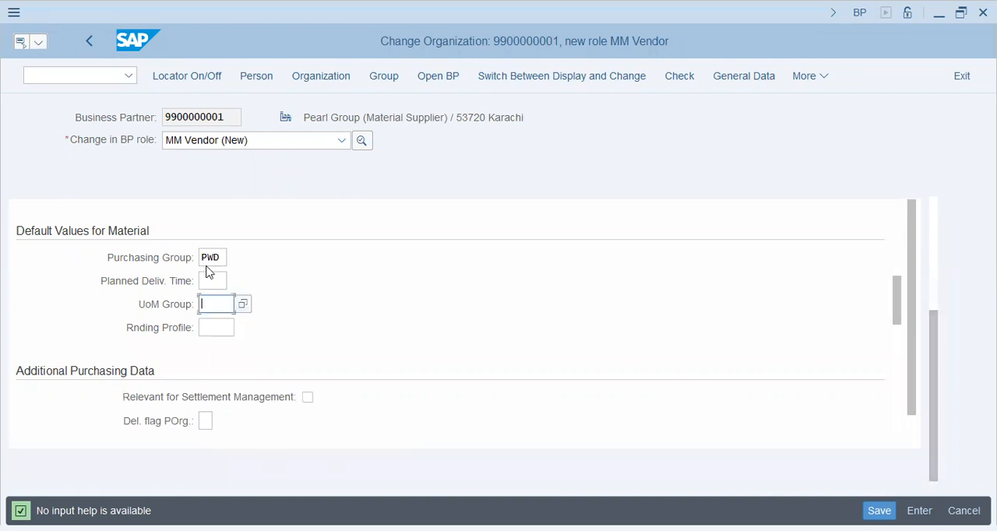
pyautogui.click(209, 258)
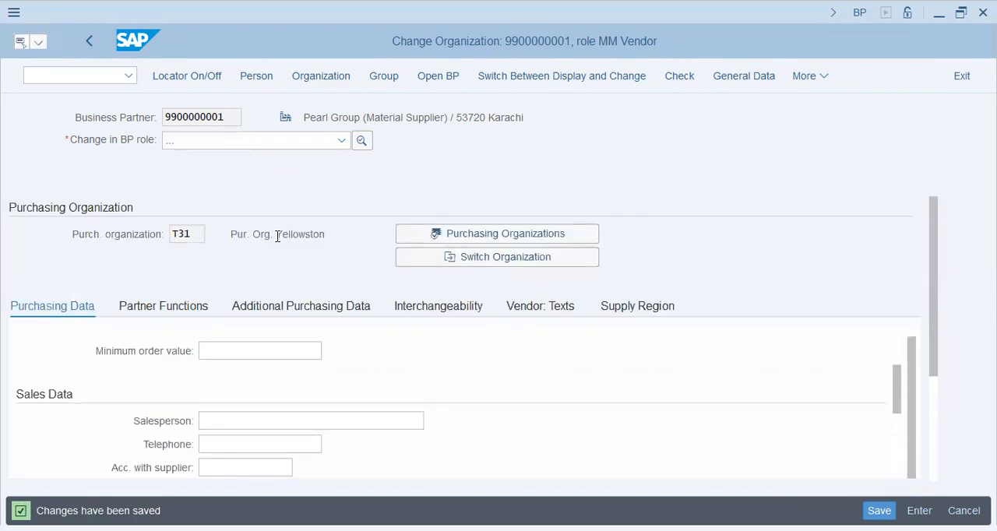
pyautogui.doubleClick(211, 117)
pyautogui.doubleClick(192, 234)
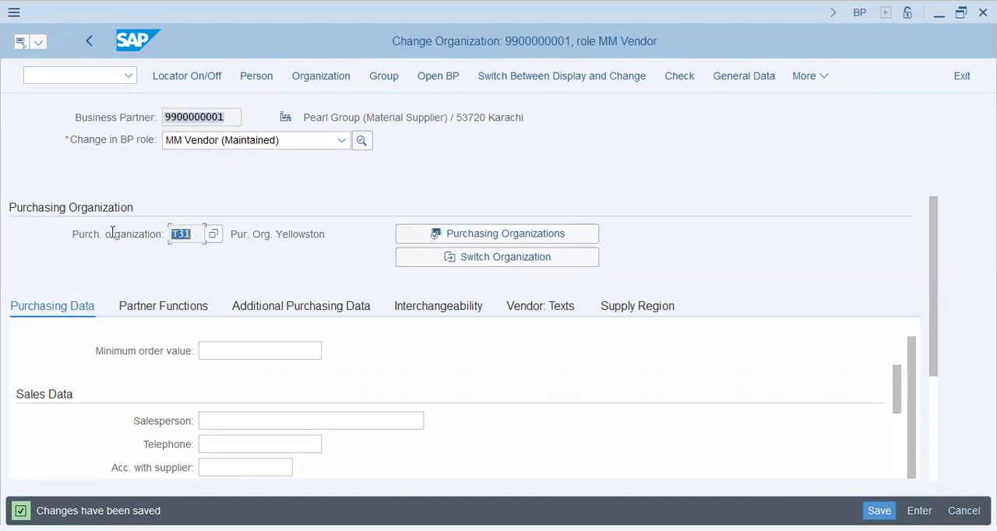
pyautogui.moveTo(376, 118); pyautogui.dragTo(513, 117)
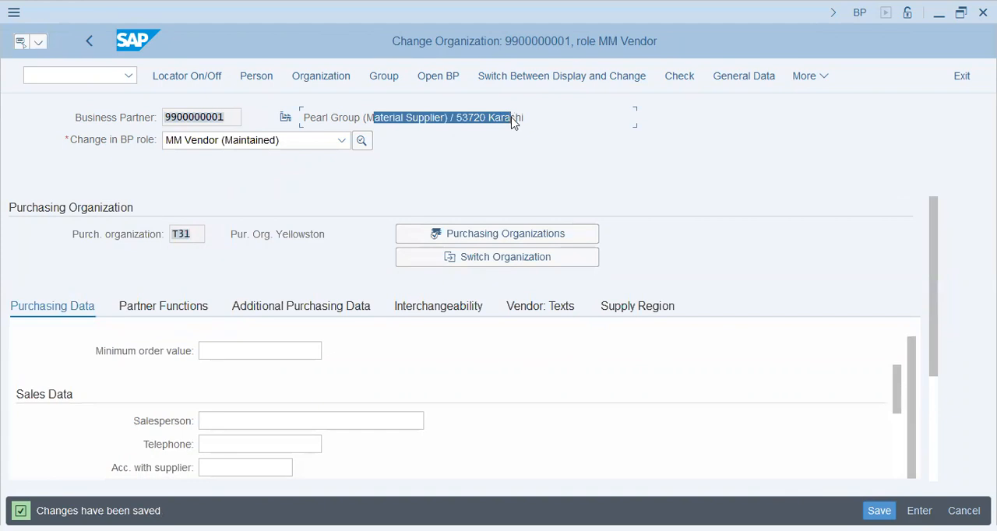
pyautogui.hotkey('alt', 'Tab')
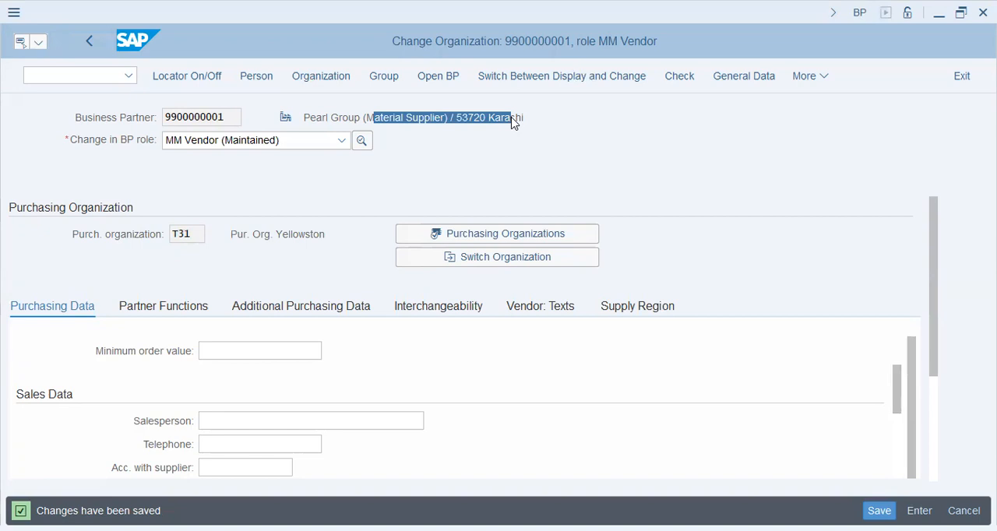
# - Leave the business partner transaction for the SAP Easy Access start screen and show the SAP menu with Favorites collapsed
pyautogui.click(92, 72)
pyautogui.write('/n')
pyautogui.press('Return')
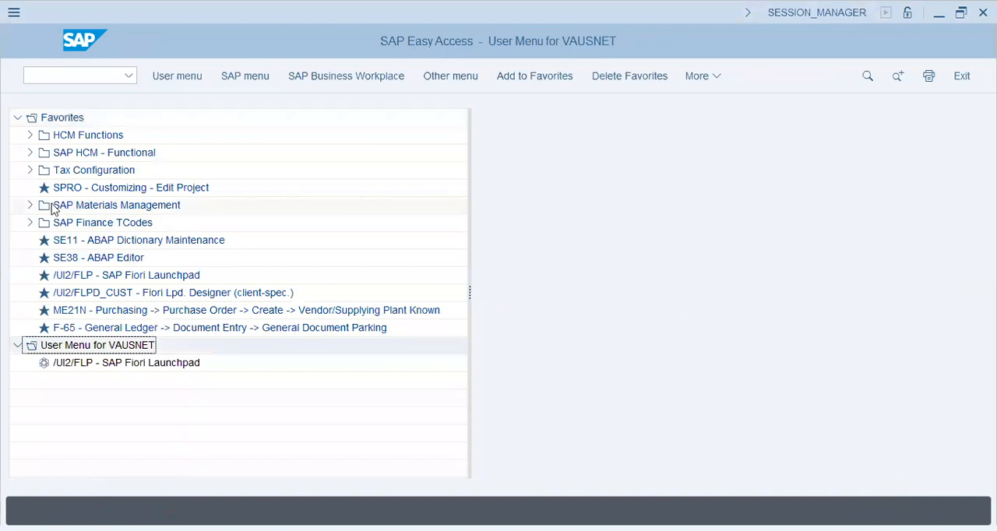
pyautogui.click(233, 76)
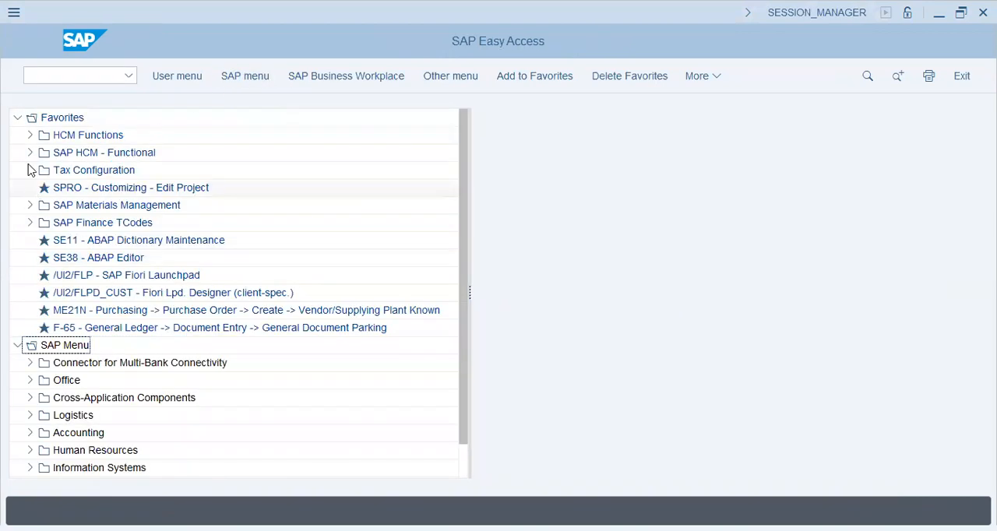
pyautogui.click(17, 117)
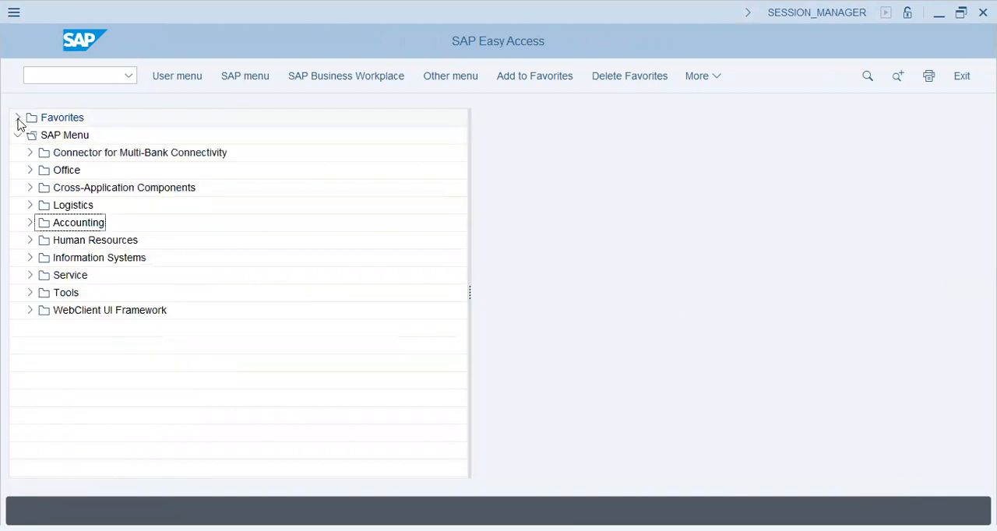
# - Open the ME11 transaction for creating an info record, found in the purchasing master data of Logistics Materials Management
pyautogui.click(29, 205)
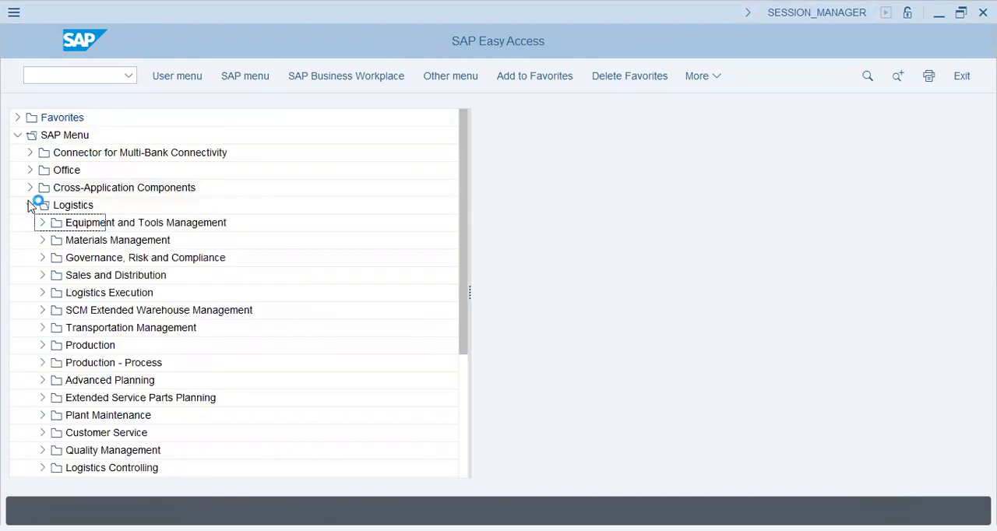
pyautogui.click(42, 242)
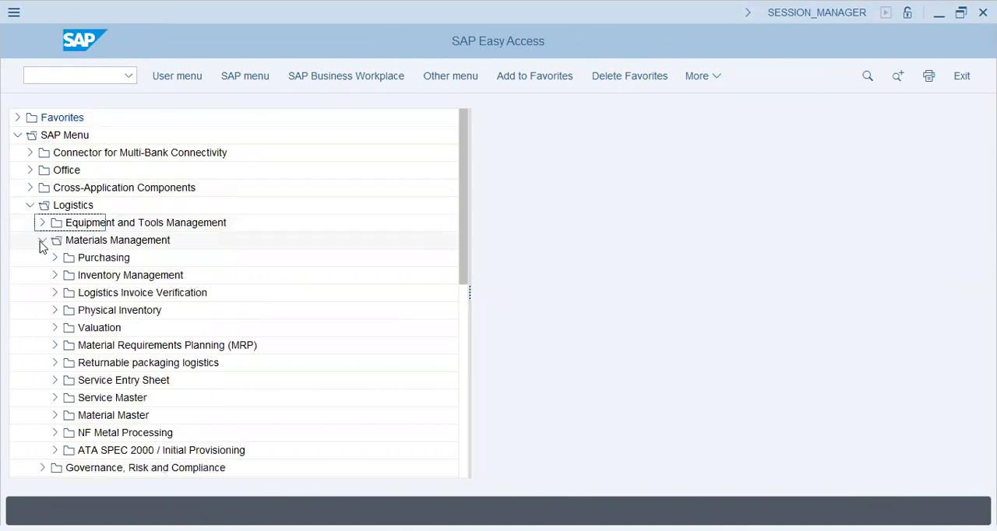
pyautogui.click(55, 258)
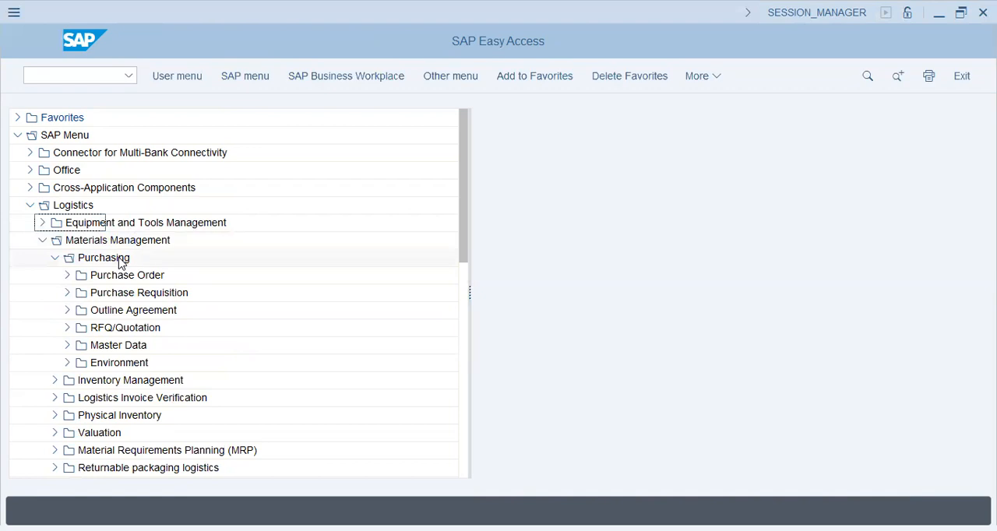
pyautogui.click(67, 346)
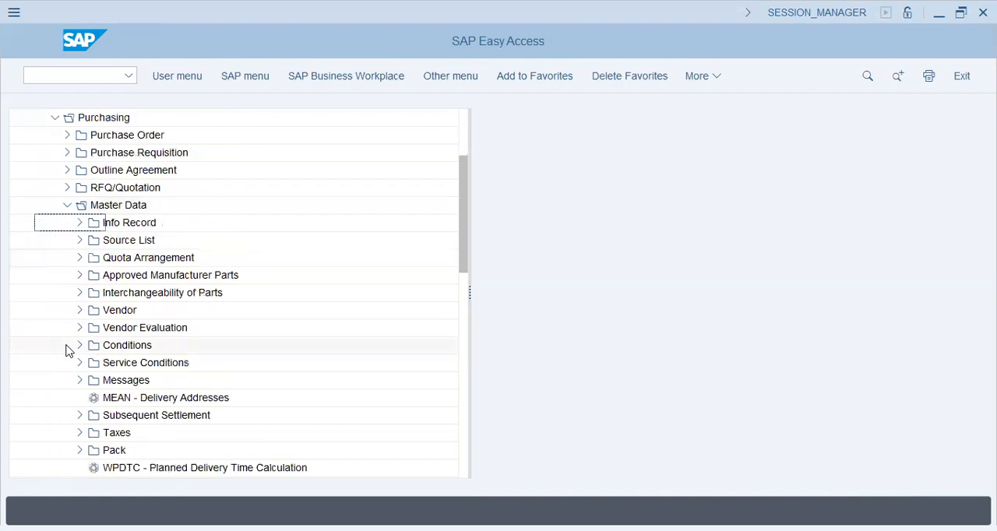
pyautogui.click(80, 224)
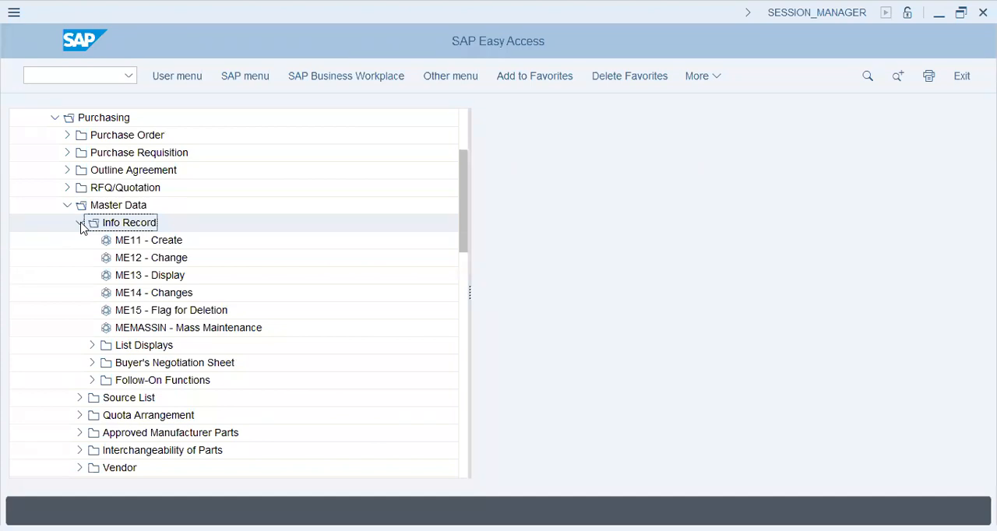
pyautogui.doubleClick(153, 241)
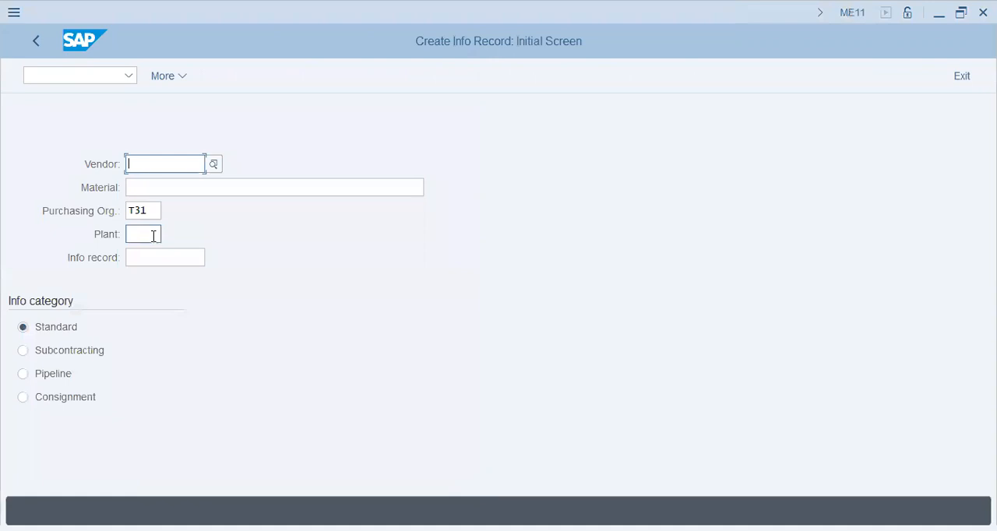
# - Search for the info record's vendor in company code T31 by the search terms *YELL* and *T31*
pyautogui.click(214, 165)
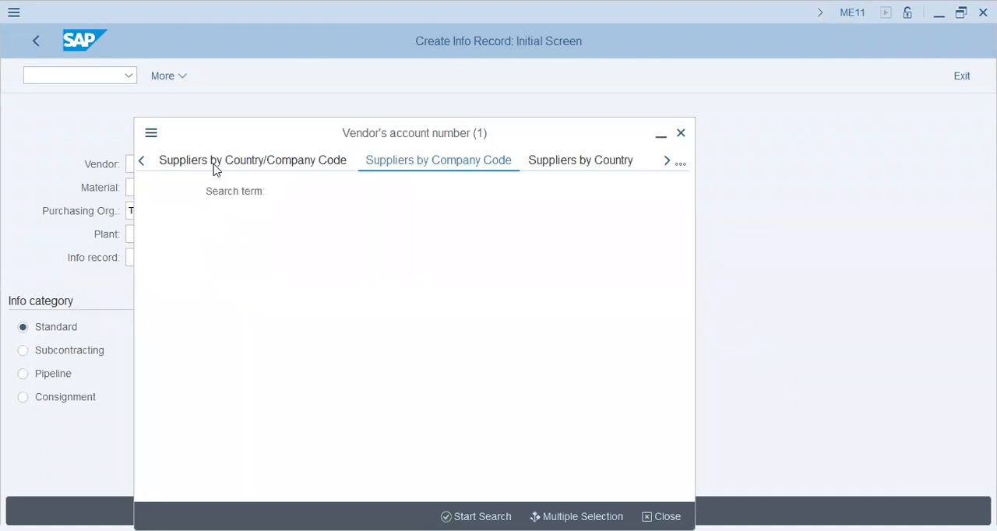
pyautogui.press('Up')
pyautogui.press('Up')
pyautogui.press('Up')
pyautogui.press('Up')
pyautogui.press('Up')
pyautogui.press('Up')
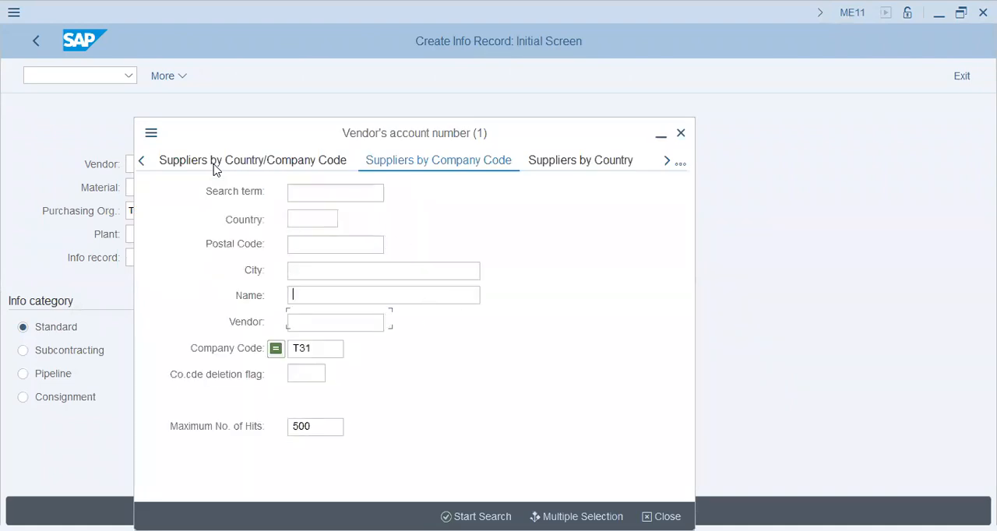
pyautogui.write('*YELL*')
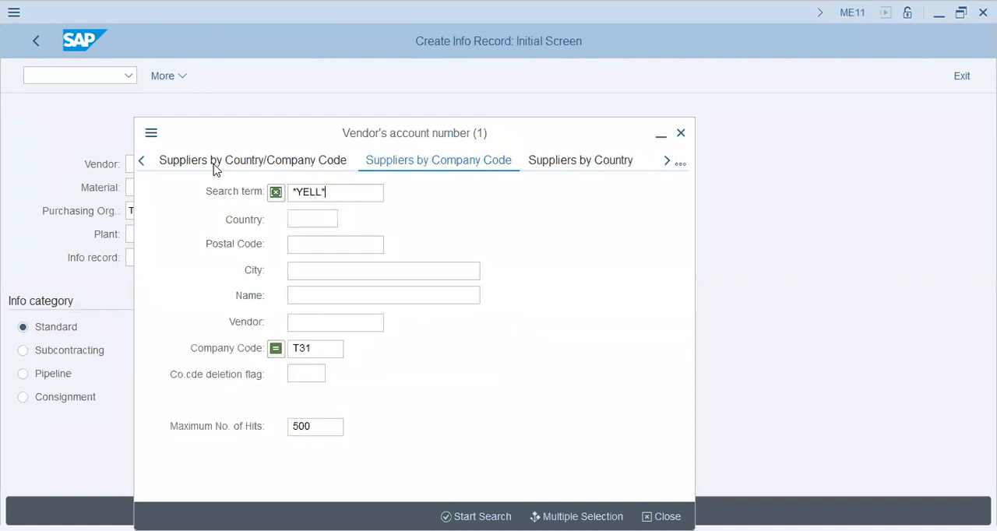
pyautogui.press('Return')
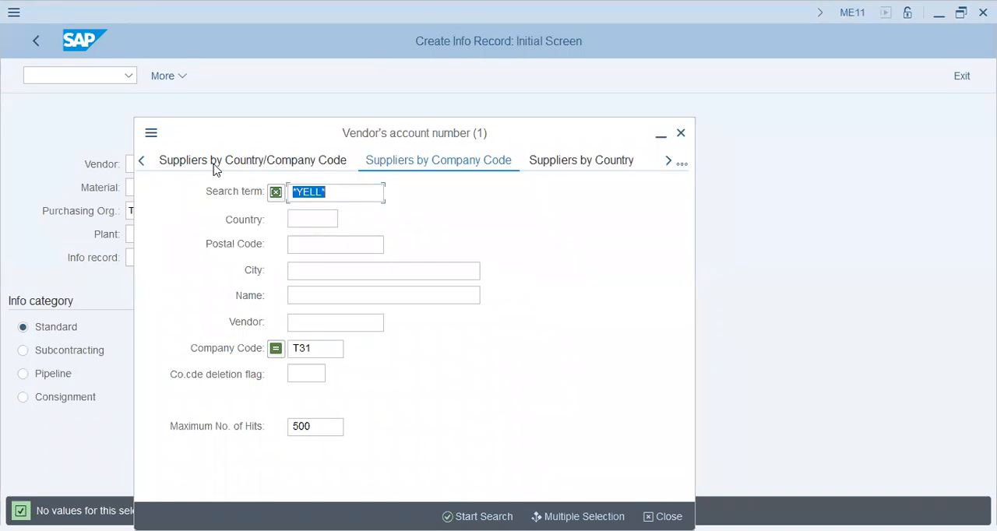
pyautogui.press('BackSpace')
pyautogui.write('*T31*')
pyautogui.press('Return')
# - Search the company code T31 suppliers without a search term and choose Pearl Group (Material Supplier) as the vendor
pyautogui.press('BackSpace')
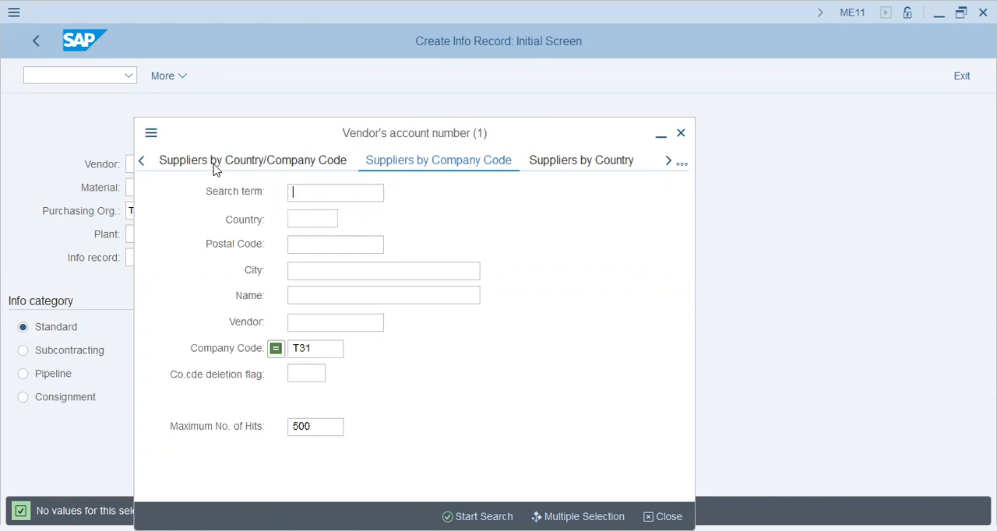
pyautogui.press('Return')
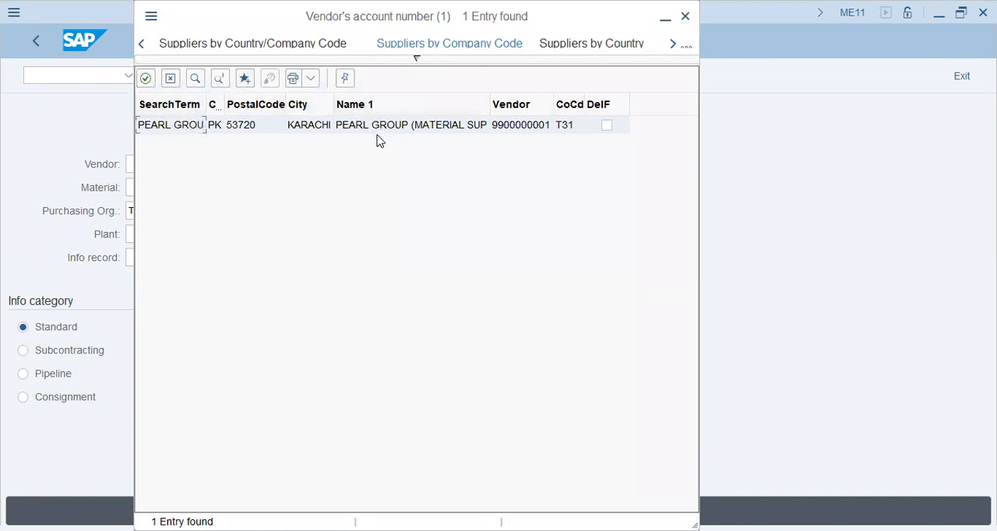
pyautogui.click(415, 126)
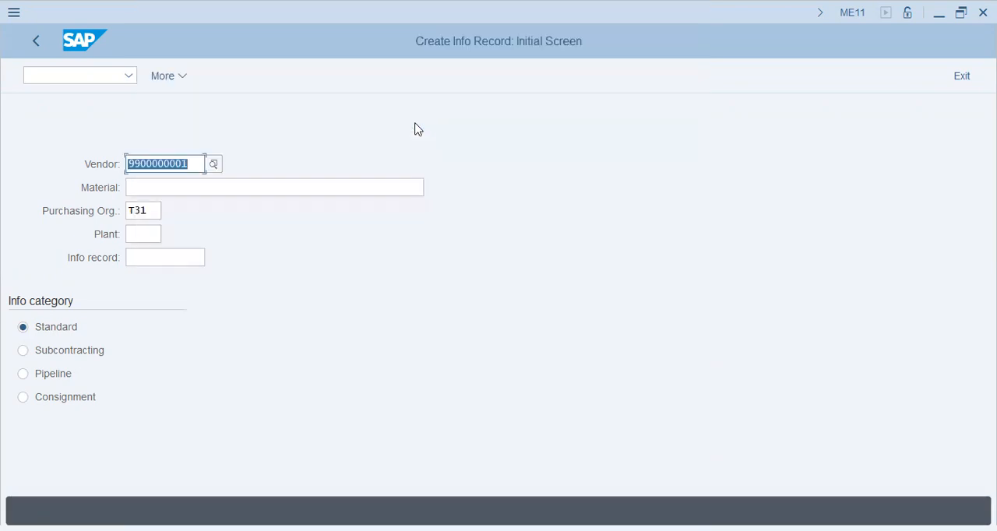
# - Find the plant with "YELLOW" and set the info record's plant to T31
pyautogui.click(153, 187)
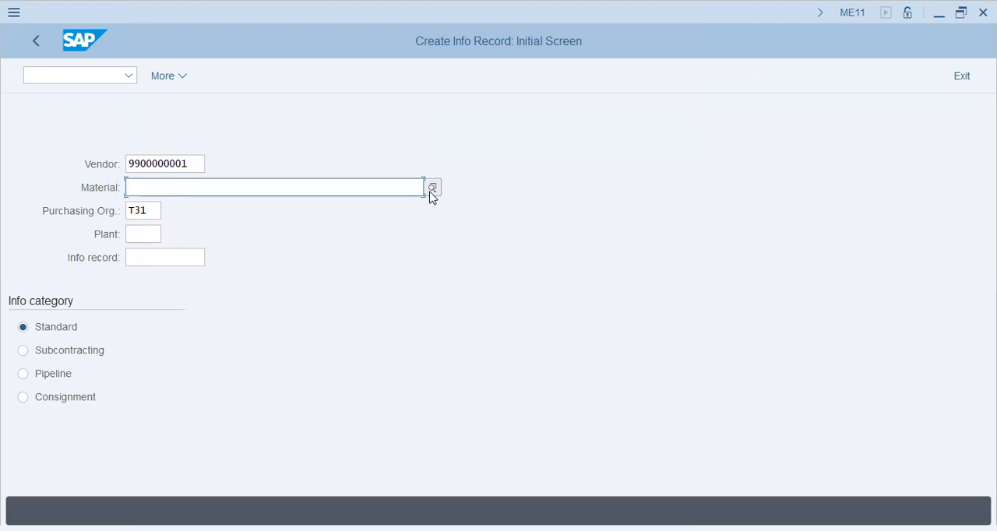
pyautogui.click(145, 233)
pyautogui.click(170, 235)
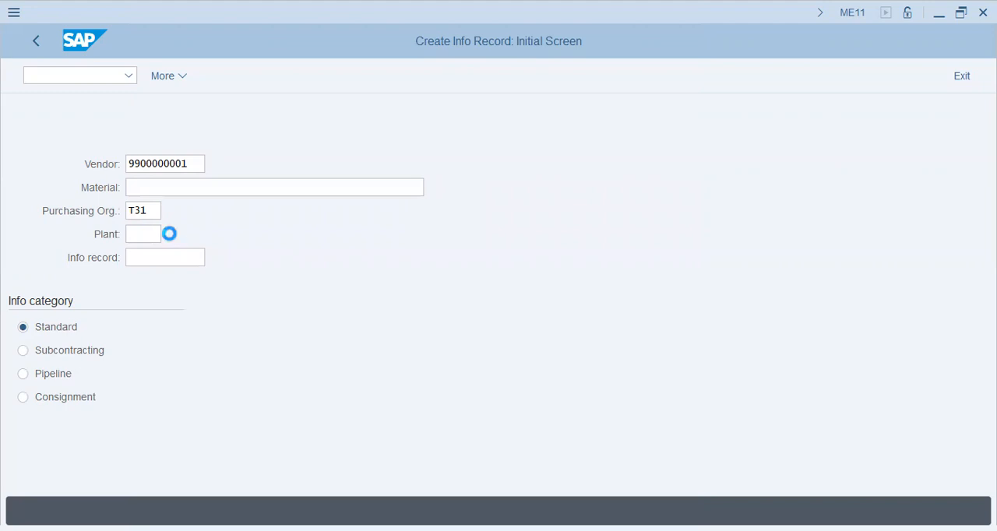
pyautogui.click(219, 79)
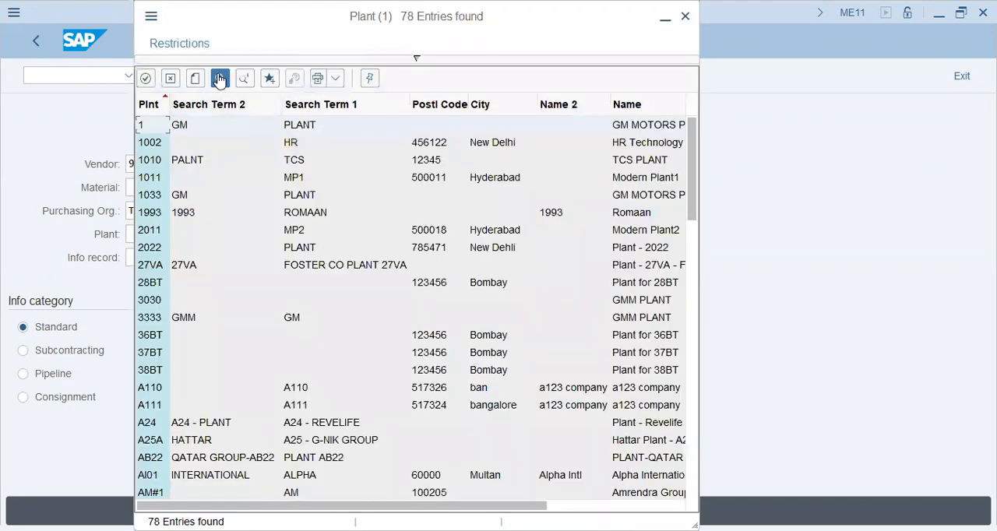
pyautogui.write('YELLOW')
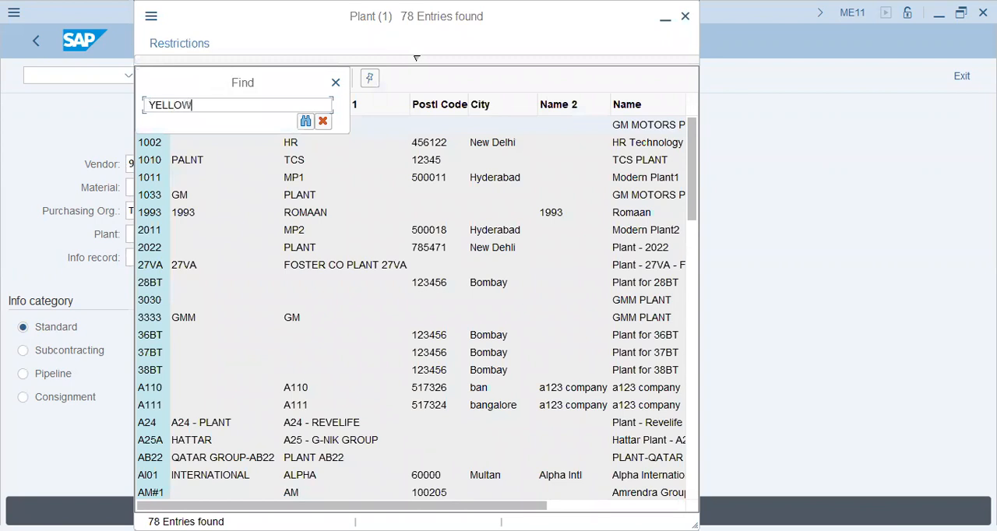
pyautogui.press('Return')
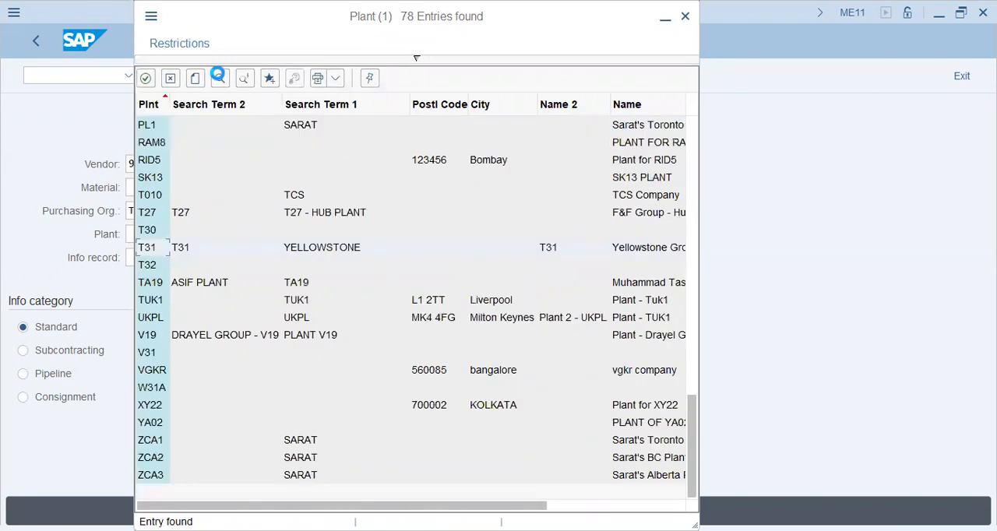
pyautogui.doubleClick(317, 247)
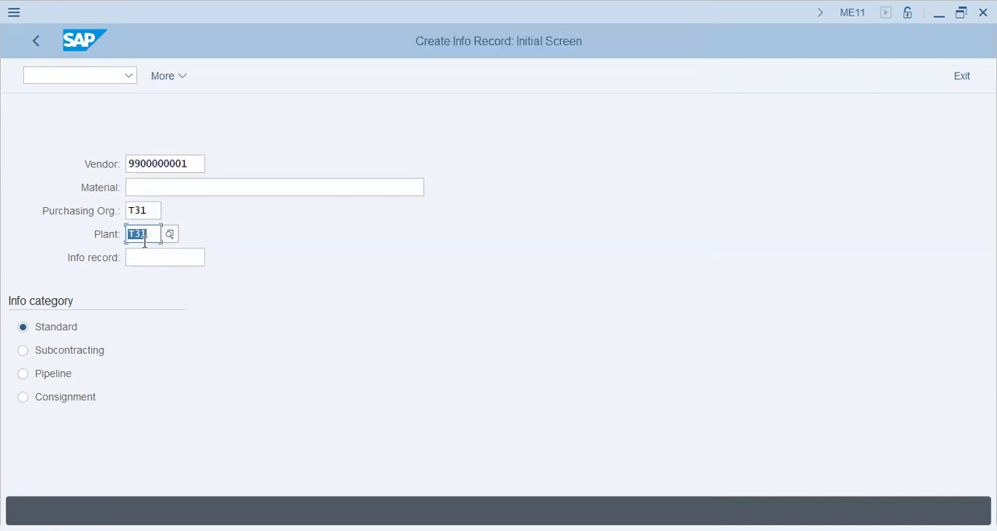
pyautogui.click(154, 208)
pyautogui.click(161, 256)
pyautogui.click(198, 189)
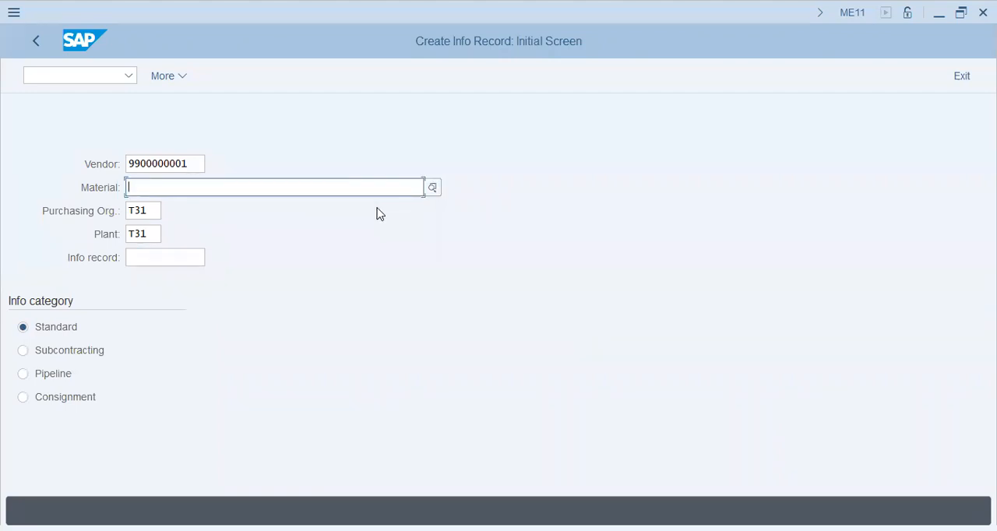
pyautogui.hotkey('alt', 'Tab')
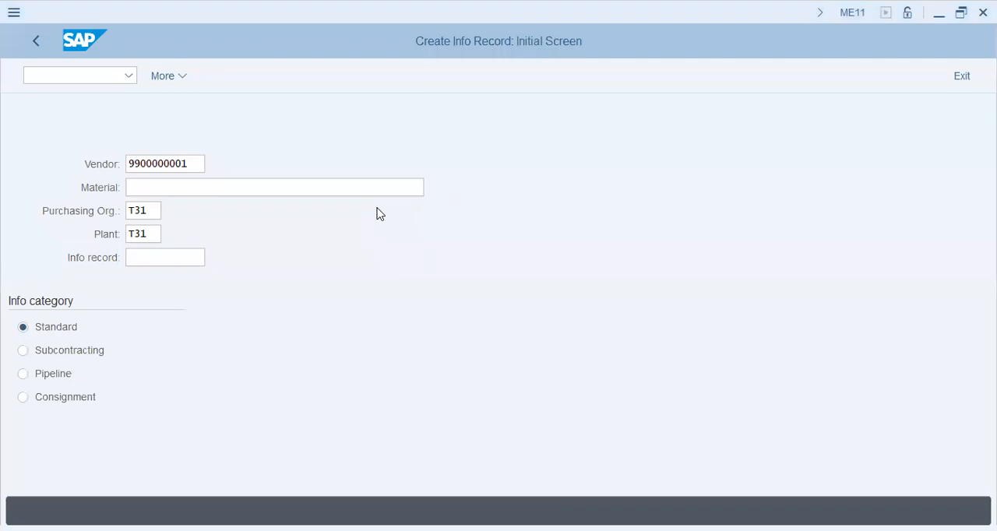
pyautogui.hotkey('alt', 'Tab')
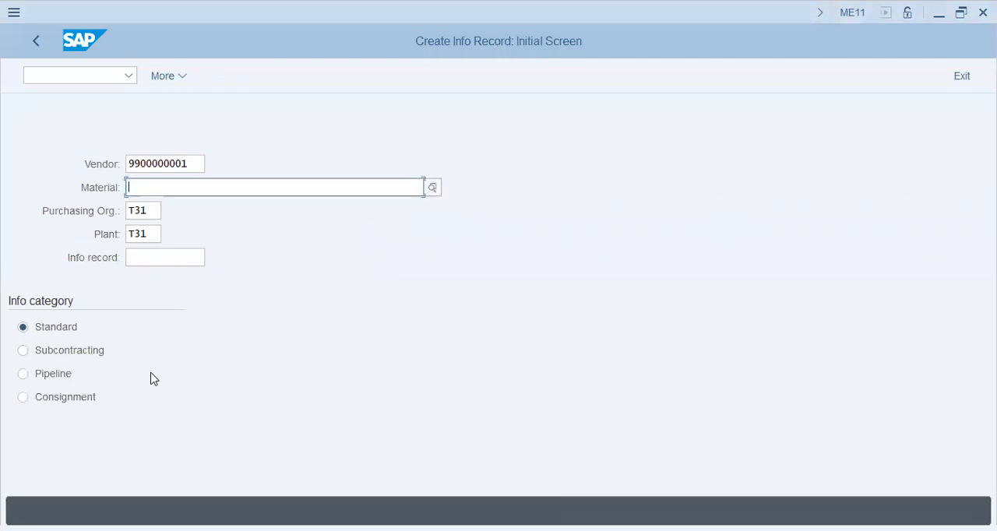
pyautogui.hotkey('alt', 'Tab')
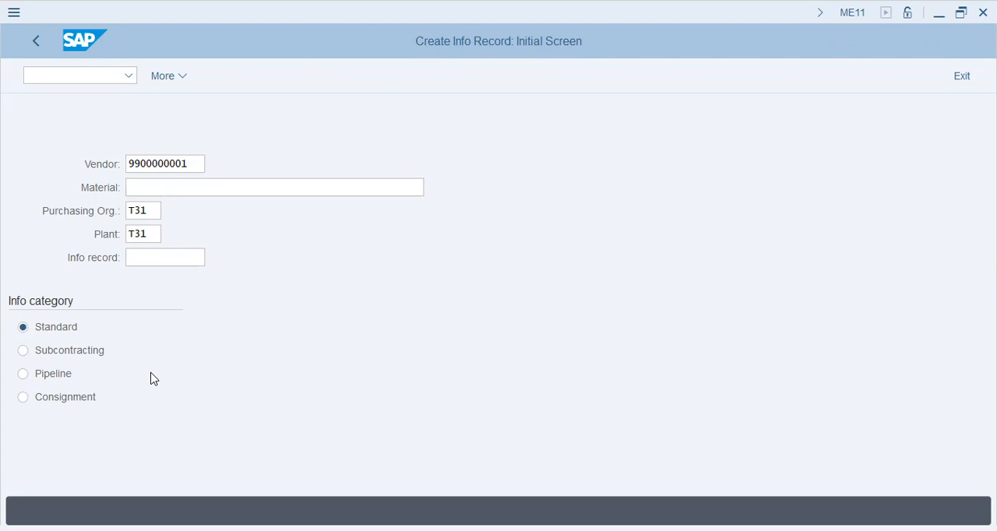
# - Choose the Standard info category, leave the material empty and continue to the info record's general data
pyautogui.click(66, 355)
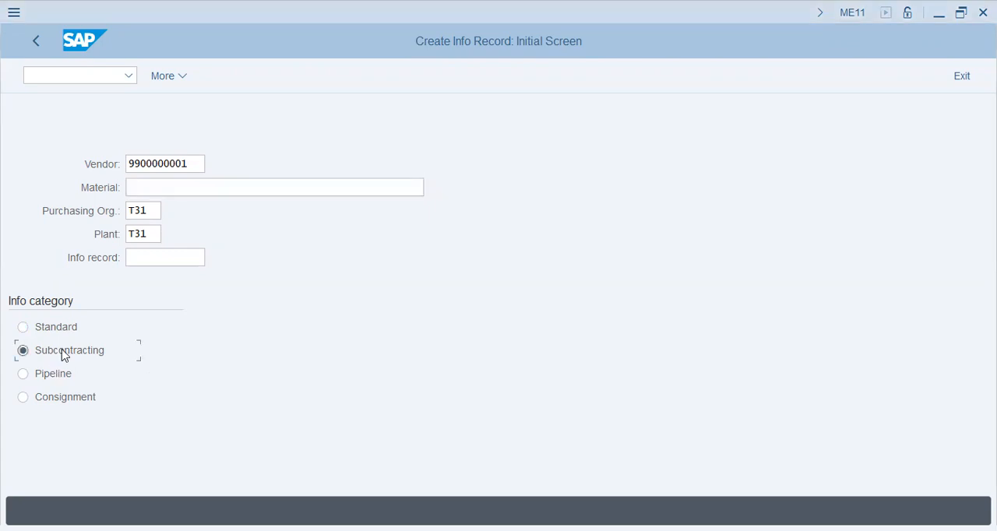
pyautogui.click(55, 330)
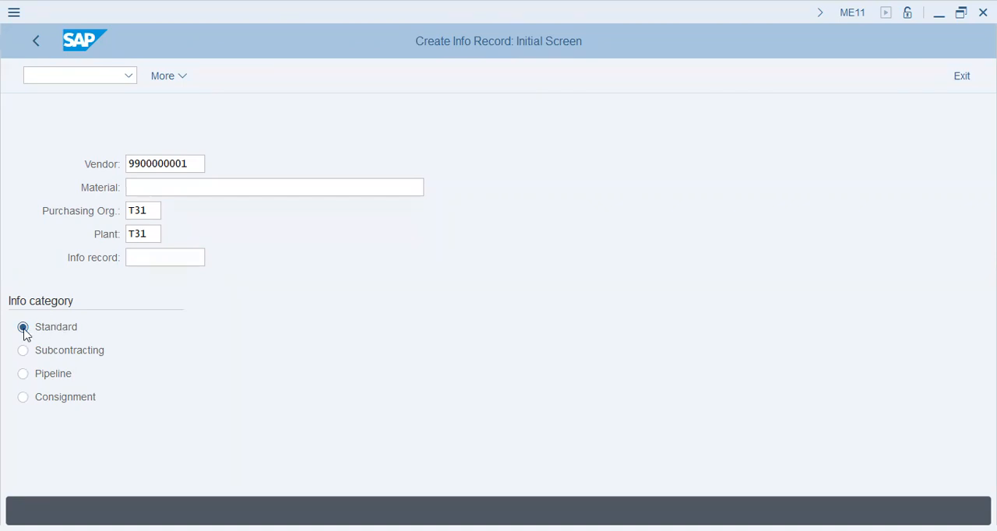
pyautogui.click(23, 330)
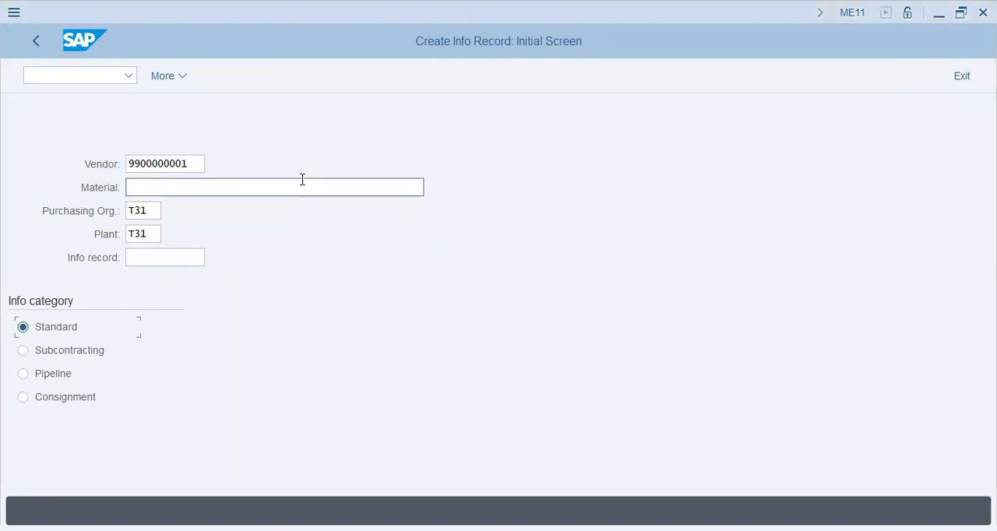
pyautogui.press('Return')
pyautogui.press('Tab')
pyautogui.press('Tab')
pyautogui.hotkey('shift', 'Tab')
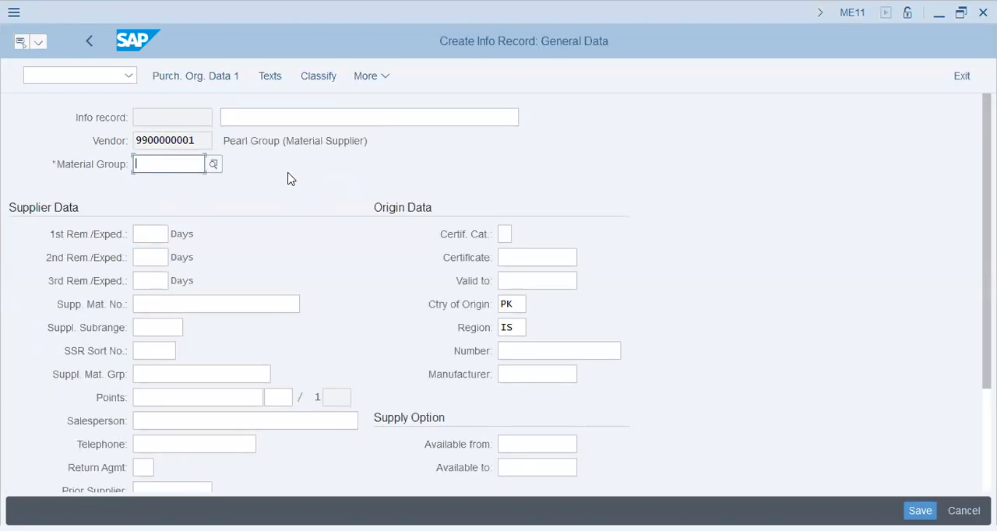
# - Look up the available material groups and assign DDM (Domestic Detergent) to the info record
pyautogui.click(215, 169)
pyautogui.click(248, 257)
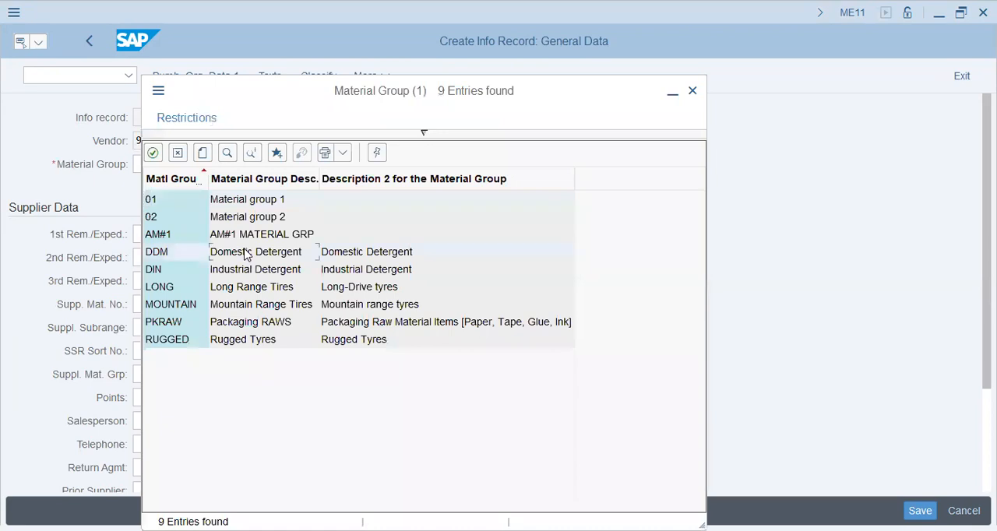
pyautogui.click(233, 323)
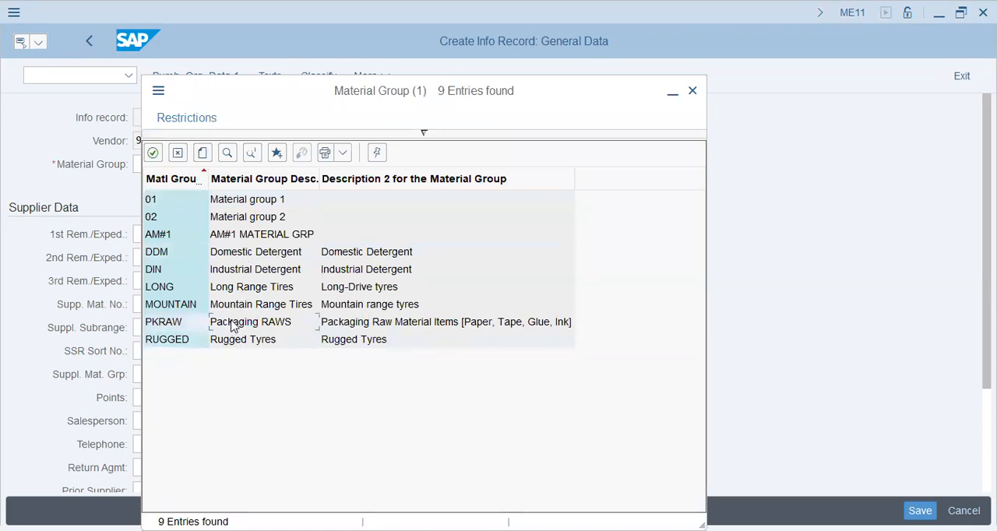
pyautogui.click(238, 268)
pyautogui.click(238, 254)
pyautogui.click(238, 254)
pyautogui.click(148, 234)
pyautogui.click(149, 304)
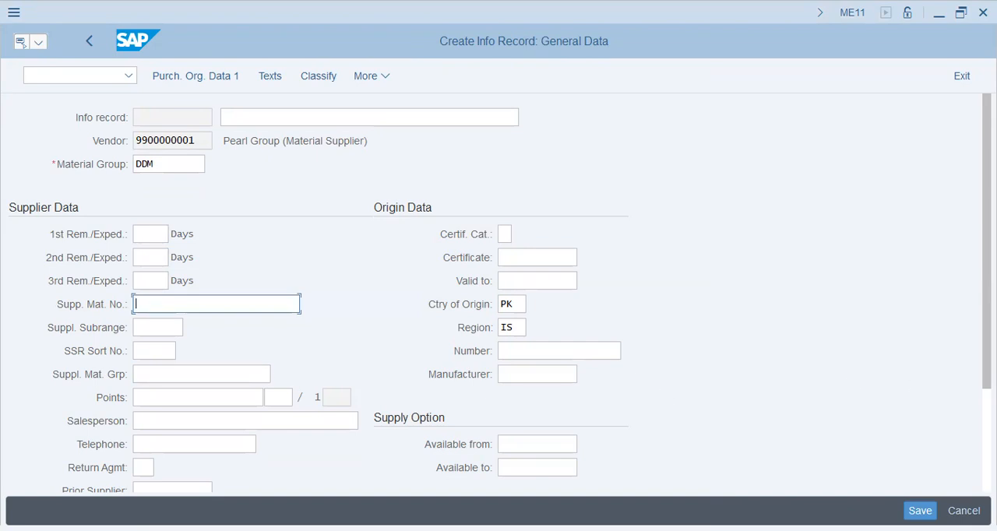
# - Set the purchase order unit to BAG by choosing it from the list of measurement units
pyautogui.scroll(-2, 499, 294)
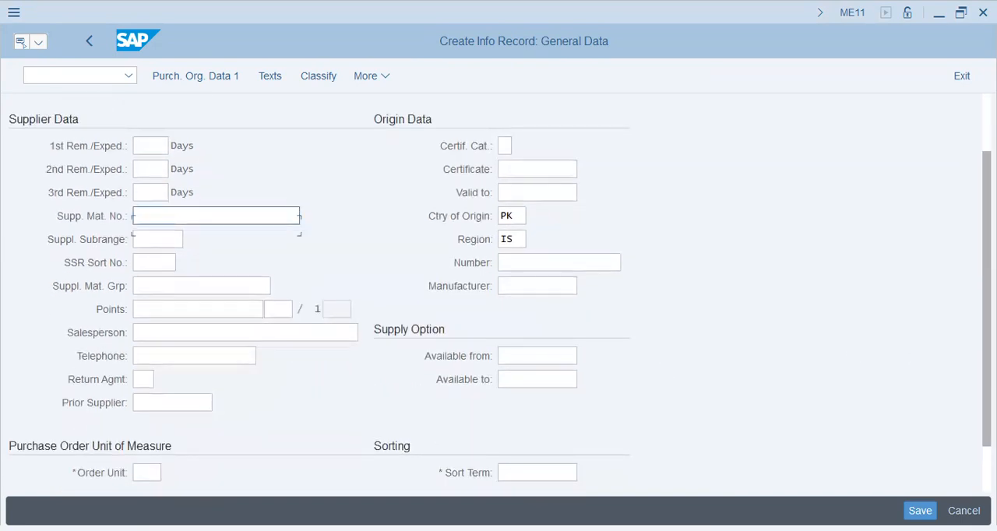
pyautogui.scroll(-2, 265, 440)
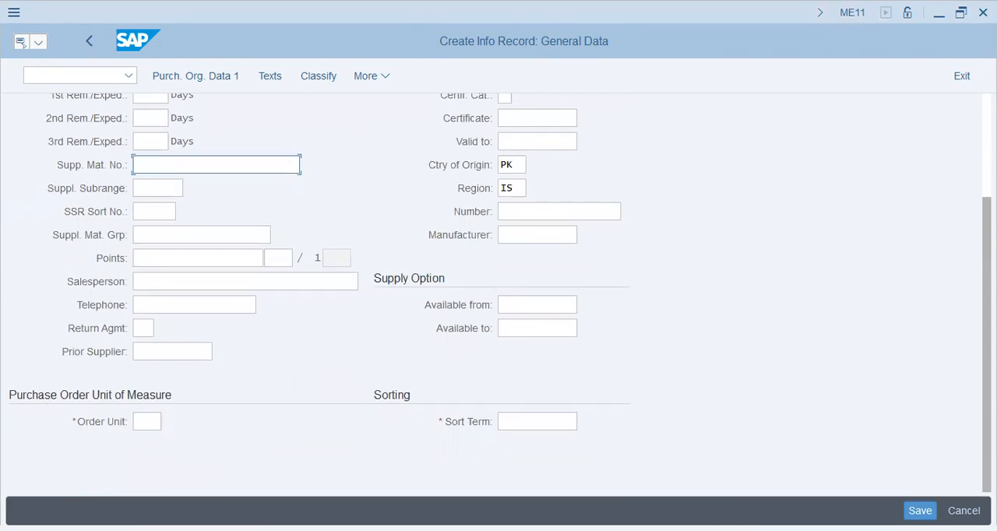
pyautogui.click(149, 421)
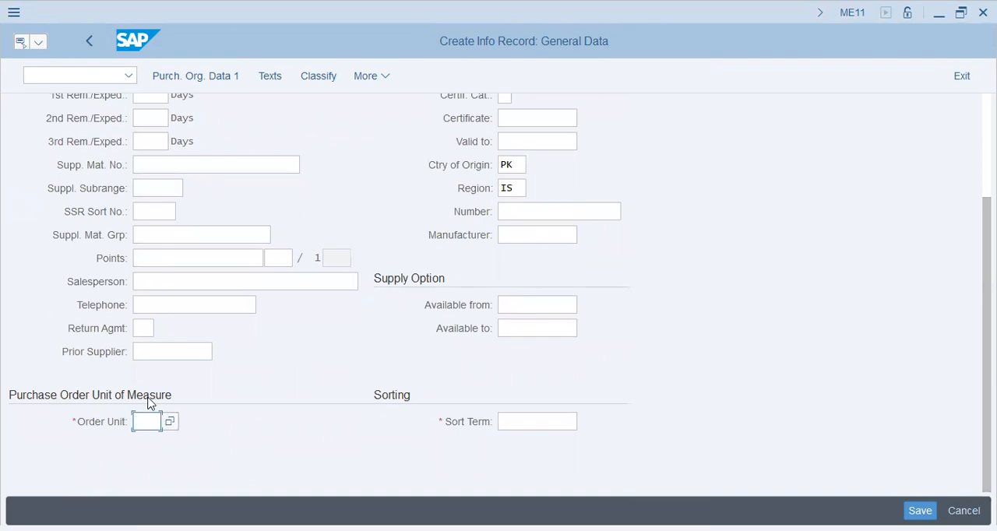
pyautogui.click(172, 419)
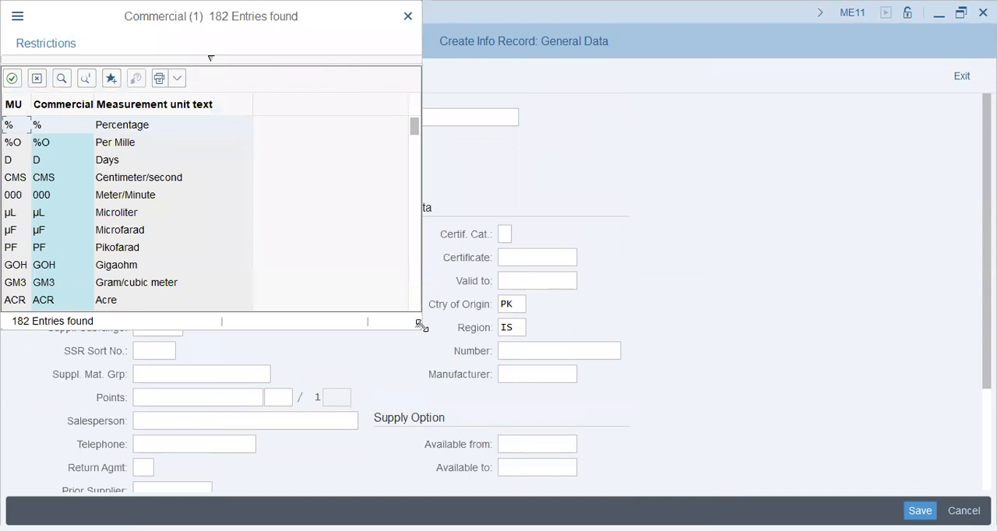
pyautogui.moveTo(418, 324); pyautogui.dragTo(643, 433)
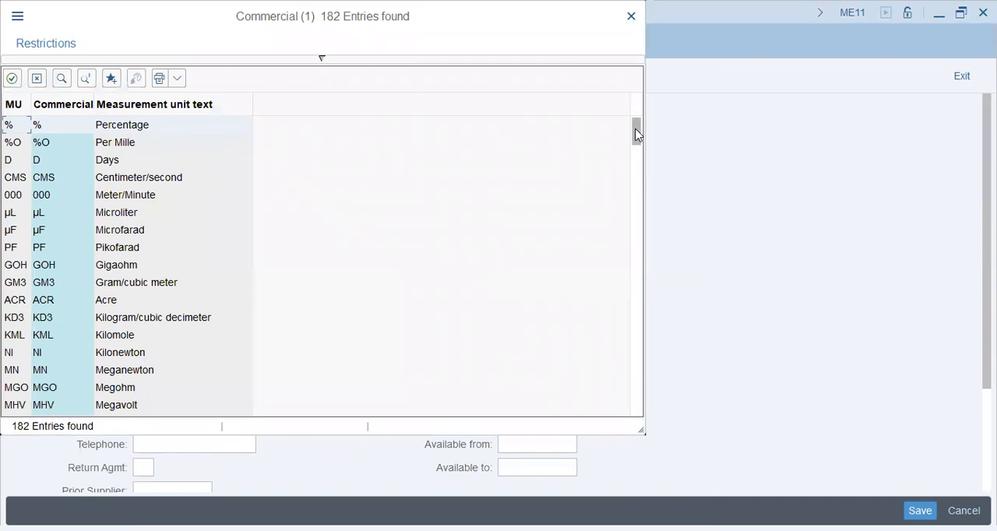
pyautogui.moveTo(636, 134); pyautogui.dragTo(635, 140)
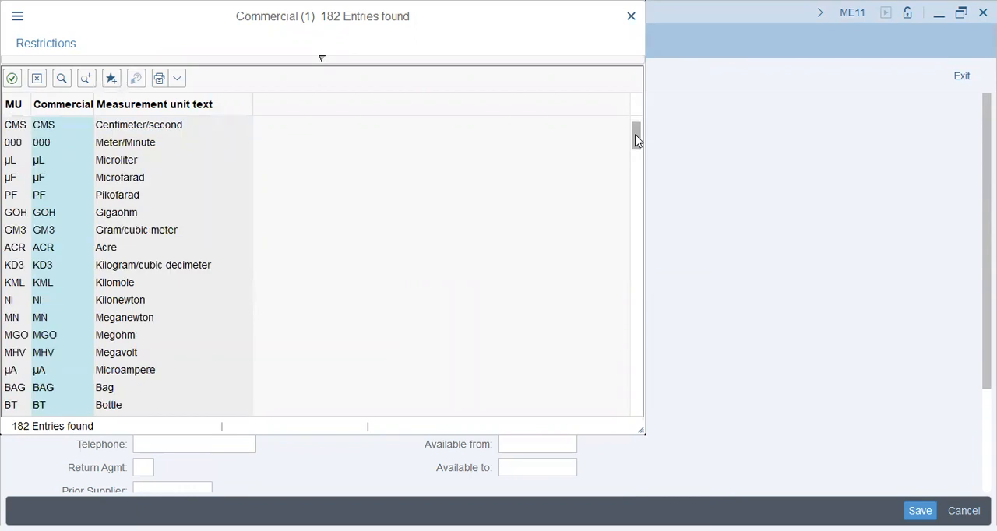
pyautogui.click(103, 390)
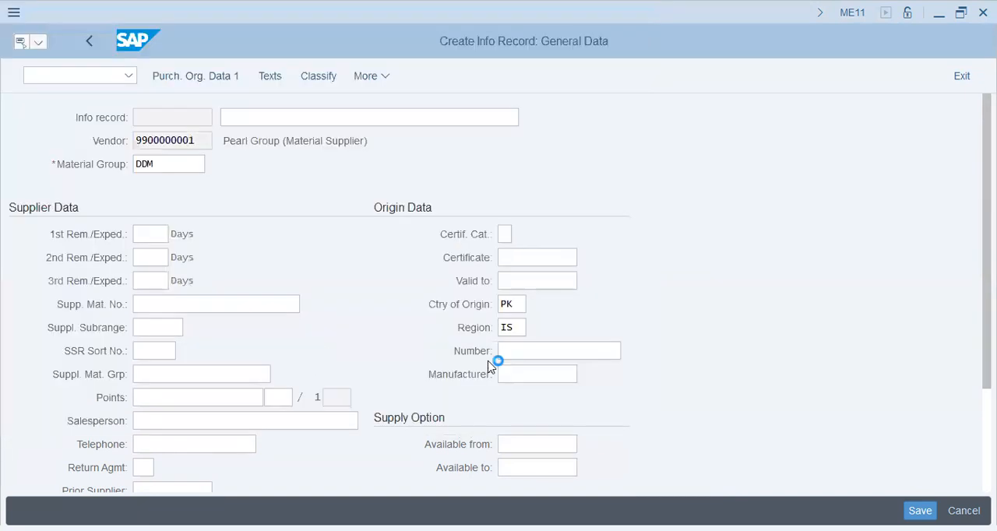
# - Enter Detergent as the info record's sort term and confirm the general data
pyautogui.scroll(-2, 508, 367)
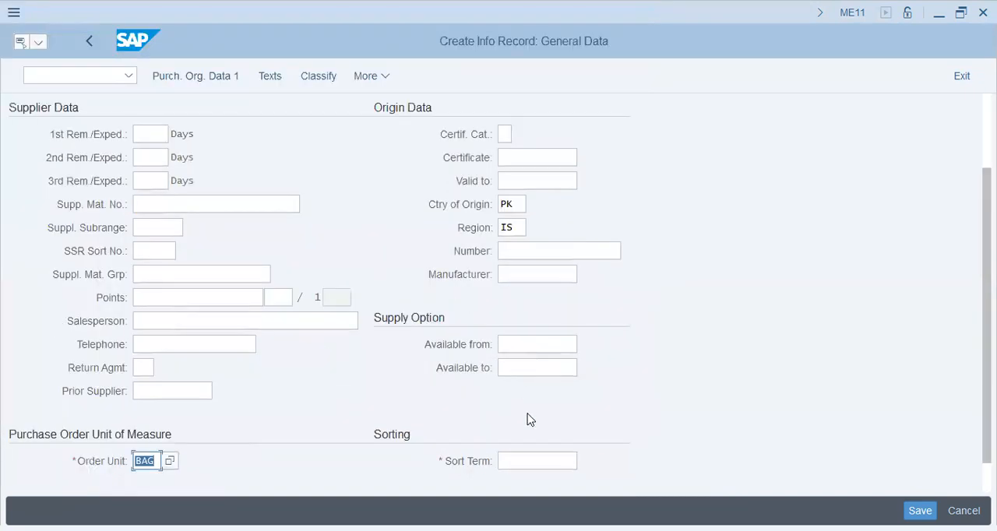
pyautogui.click(543, 463)
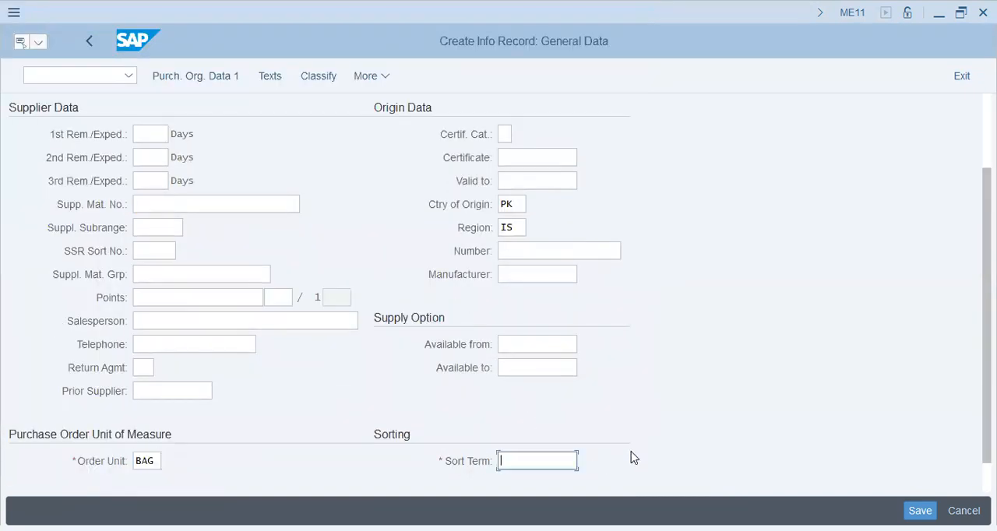
pyautogui.write('Detergent')
pyautogui.press('Return')
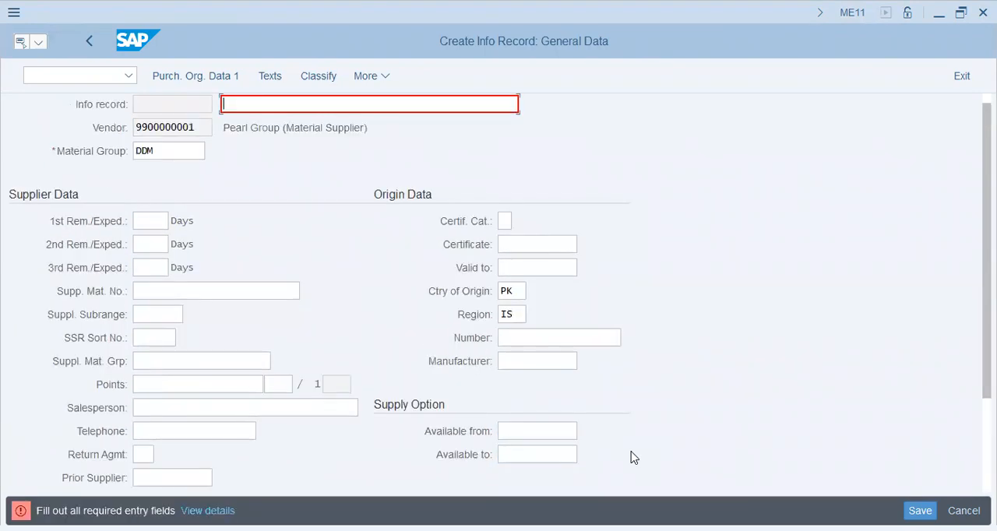
# - Enter DT10001 as the info record's short text and continue to the purchasing organization data
pyautogui.write('DT10001')
pyautogui.press('Return')
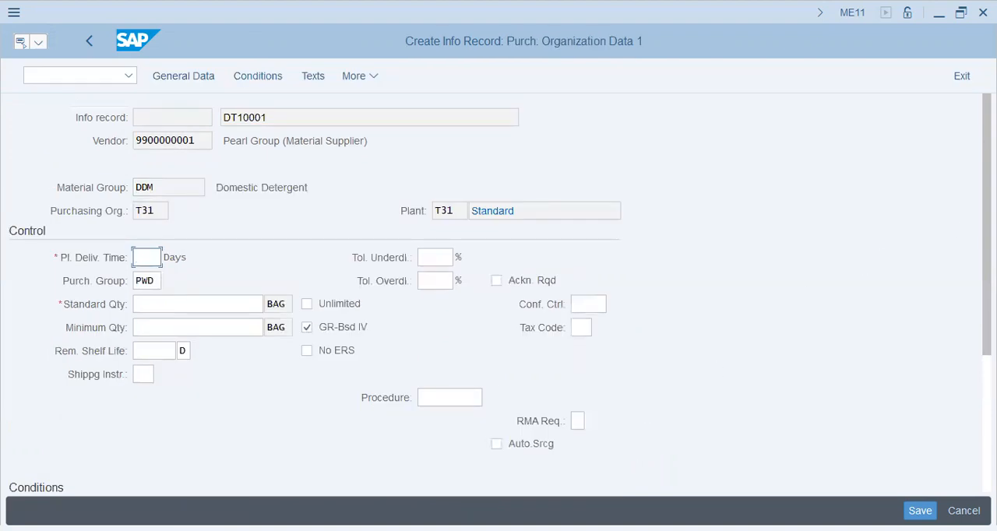
# - Set the net price in the conditions to 350 PKR per 1 BAG
pyautogui.scroll(-5, 501, 293)
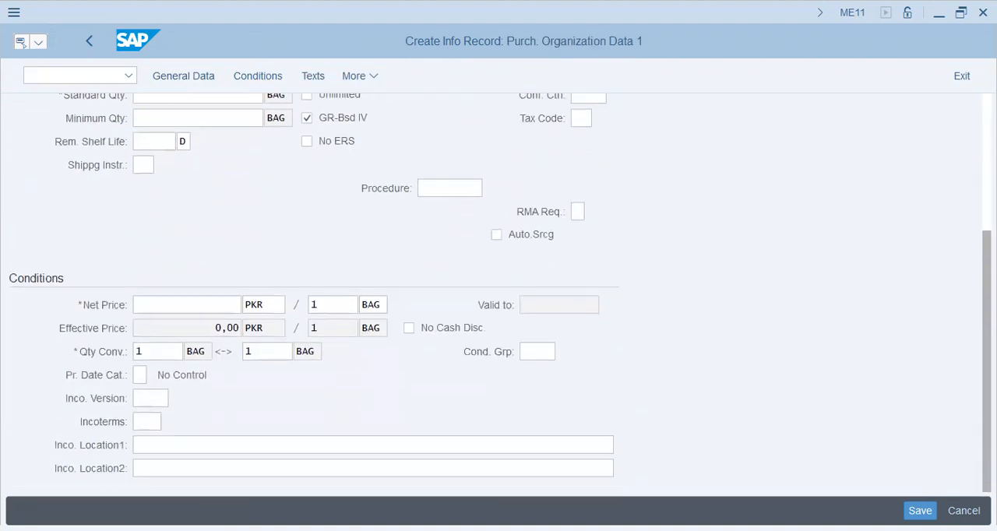
pyautogui.click(216, 297)
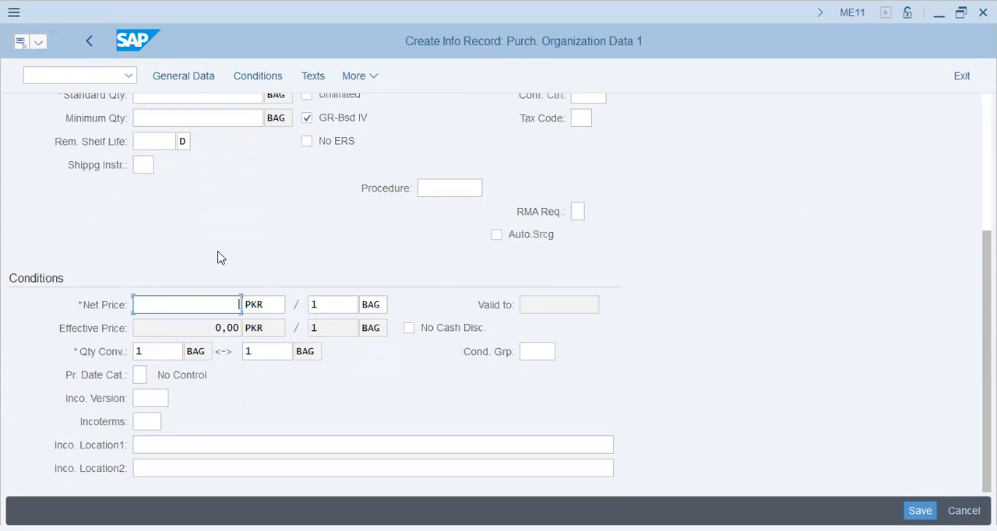
pyautogui.press('Tab')
pyautogui.press('Tab')
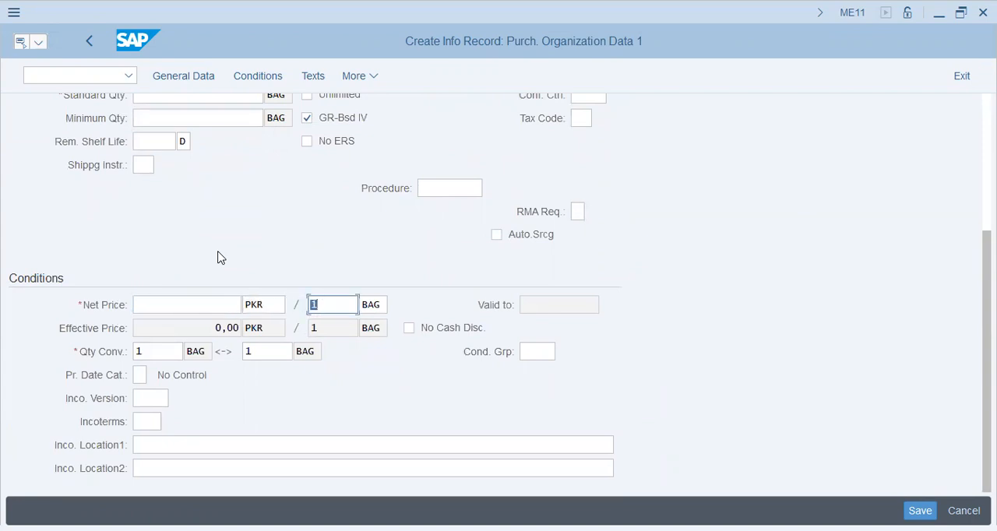
pyautogui.hotkey('shift', 'Tab')
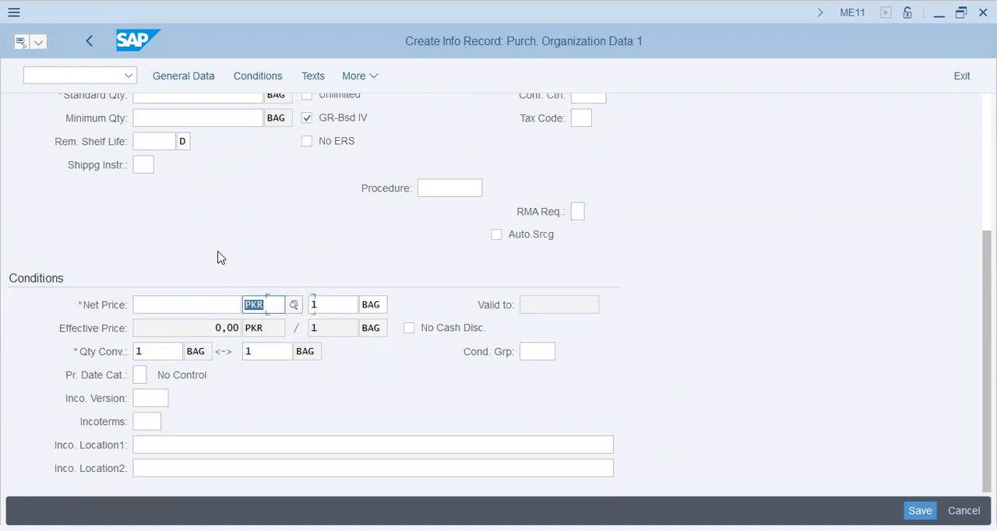
pyautogui.hotkey('shift', 'Tab')
pyautogui.write('350')
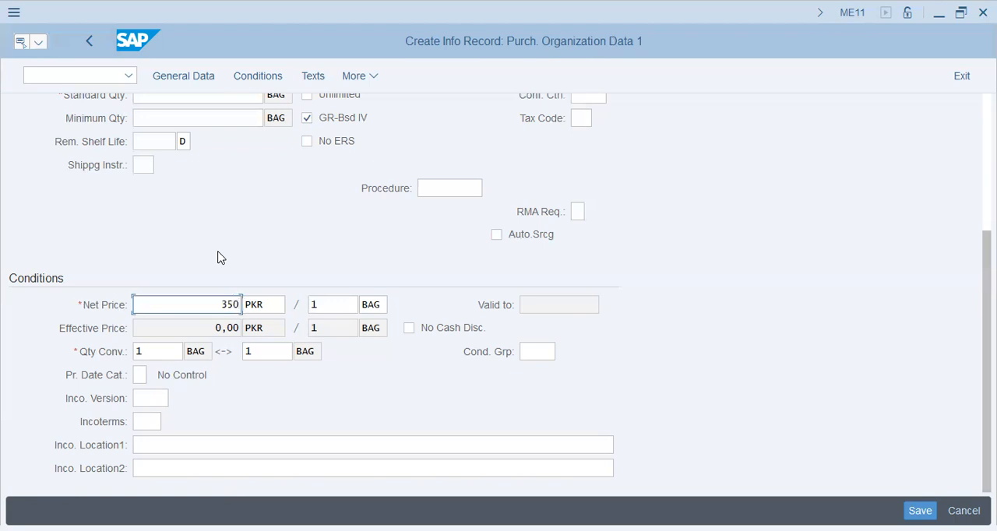
pyautogui.press('Tab')
pyautogui.press('Tab')
pyautogui.press('Tab')
pyautogui.press('Tab')
pyautogui.press('Tab')
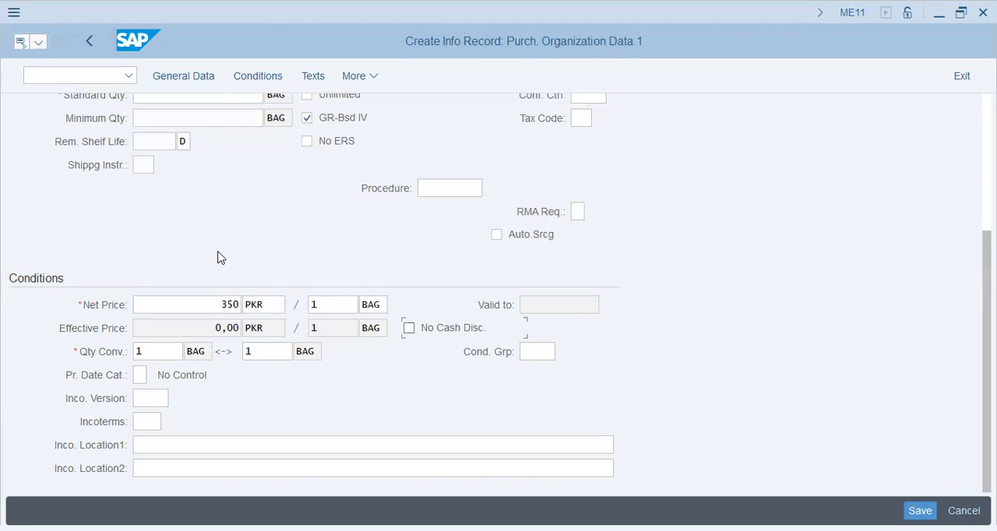
# - Go through the quantity conversion, pricing date category and Incoterms fields without changes and try to save the info record
pyautogui.press('Tab')
pyautogui.press('Tab')
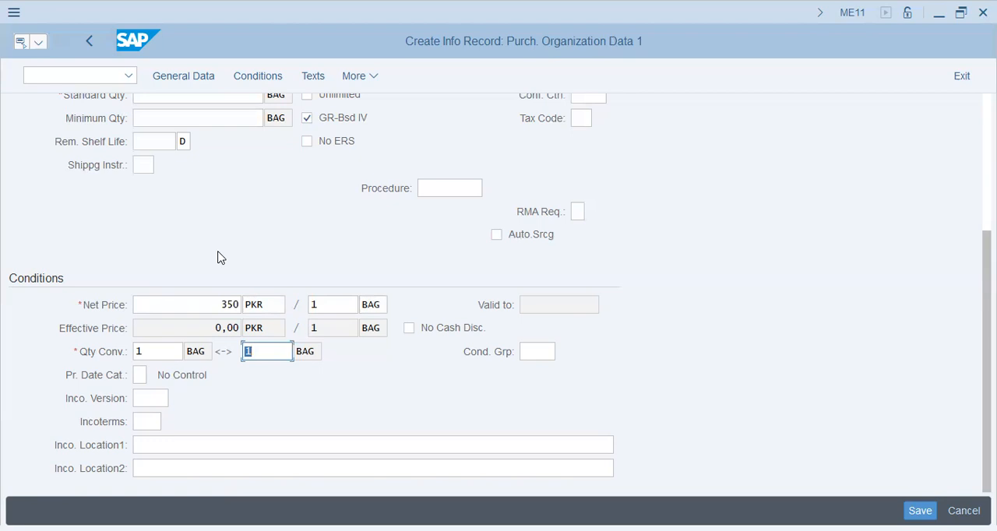
pyautogui.click(148, 352)
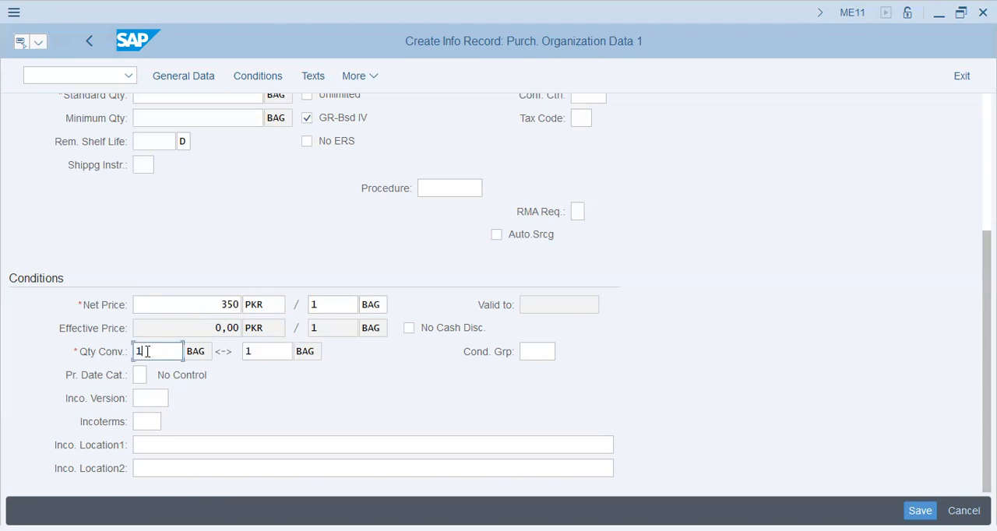
pyautogui.click(272, 354)
pyautogui.click(141, 374)
pyautogui.click(150, 397)
pyautogui.click(152, 421)
pyautogui.click(160, 449)
pyautogui.click(161, 466)
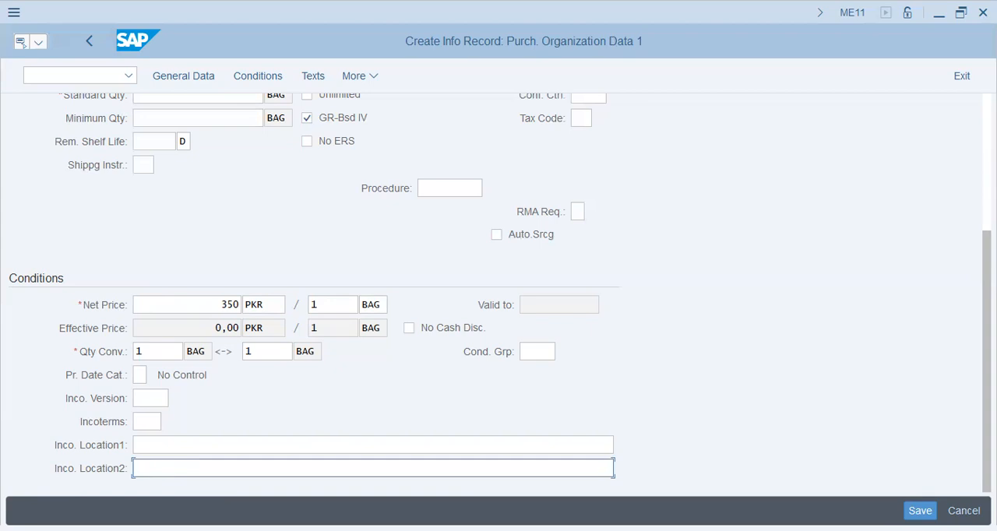
pyautogui.click(920, 510)
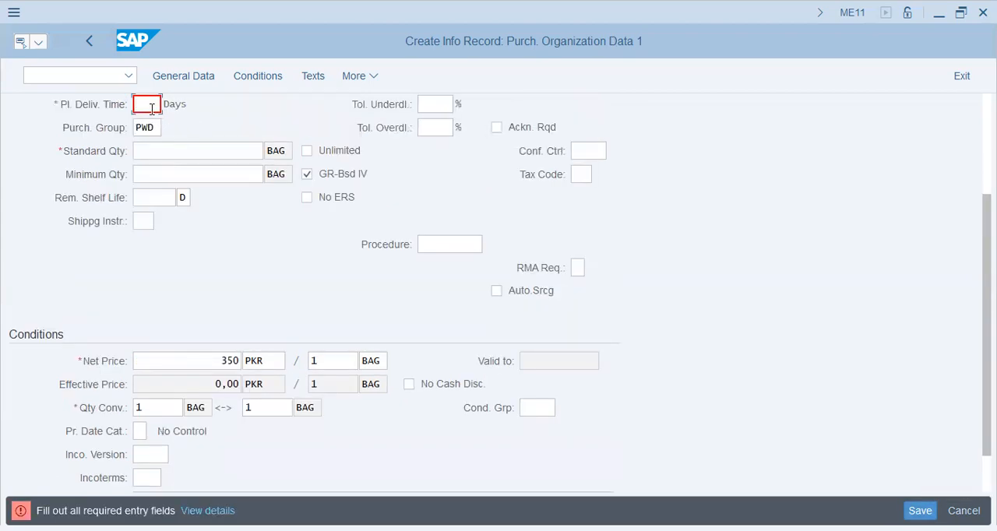
# - Set the planned delivery time to 25 days
pyautogui.rightClick(236, 284)
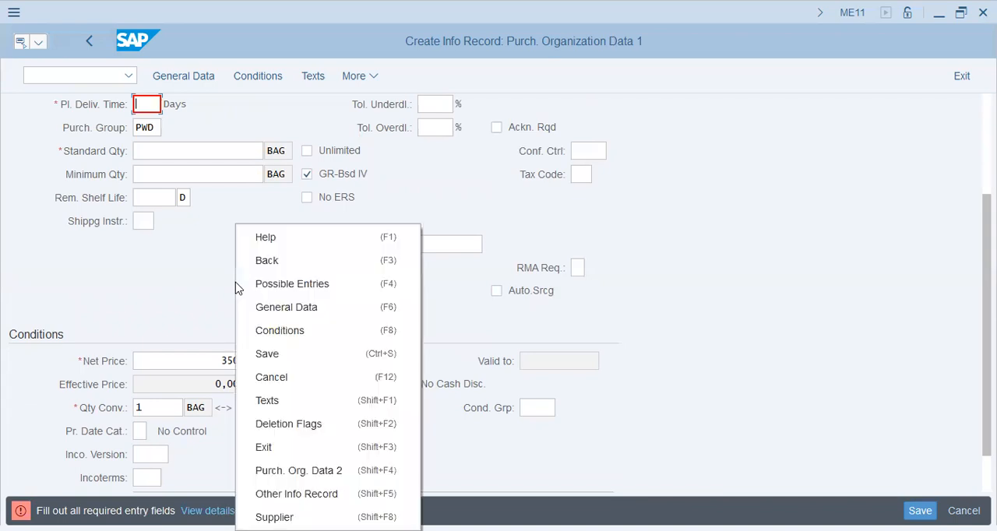
pyautogui.click(149, 103)
pyautogui.write('25')
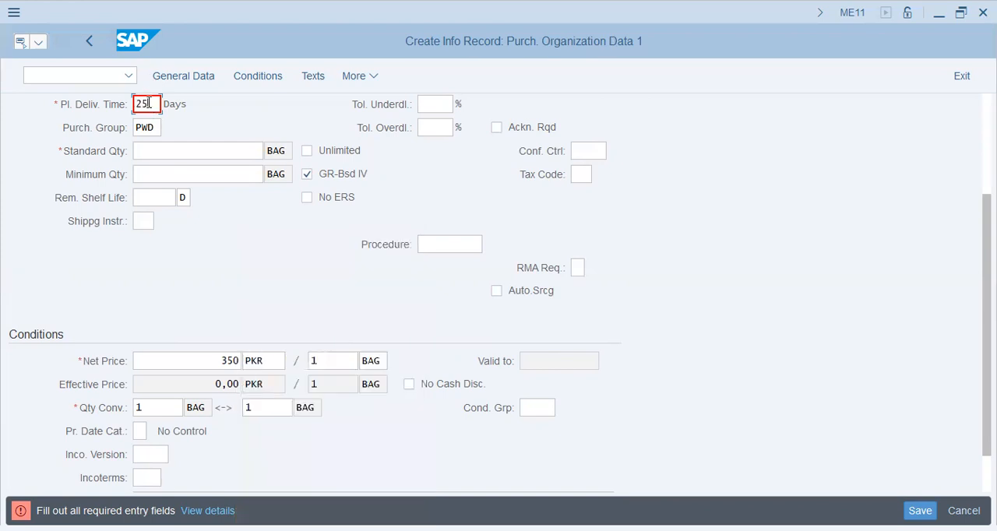
# - Set the standard quantity to 1 BAG, keeping the Unlimited option off, and move on to the minimum quantity
pyautogui.press('Tab')
pyautogui.press('Tab')
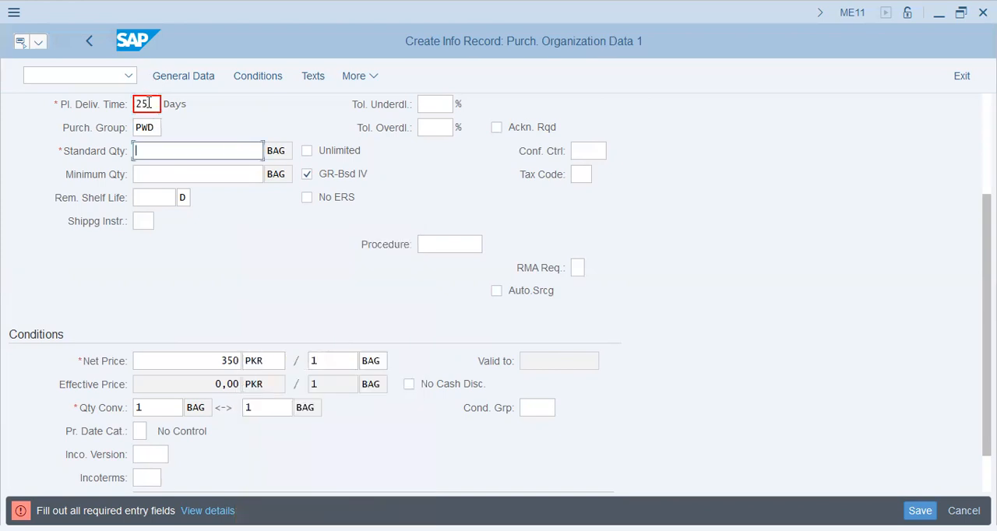
pyautogui.write('1')
pyautogui.press('Tab')
pyautogui.press('space')
pyautogui.press('space')
pyautogui.press('Tab')
pyautogui.press('Tab')
pyautogui.press('Tab')
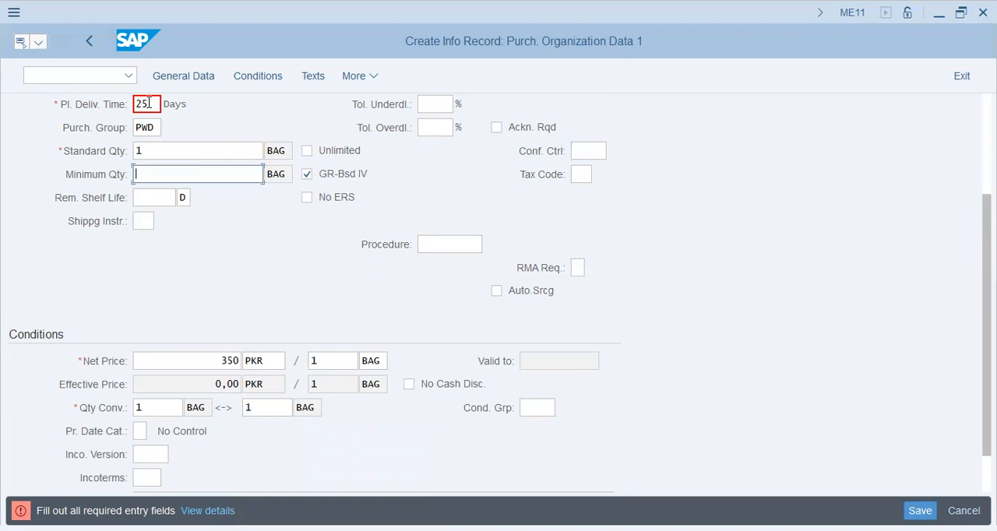
# - Set the minimum quantity to 1 BAG and the standard quantity to 10 BAG, leaving GR-Bsd IV on and Unlimited off
pyautogui.hotkey('shift', 'Tab')
pyautogui.write('1')
pyautogui.press('Up')
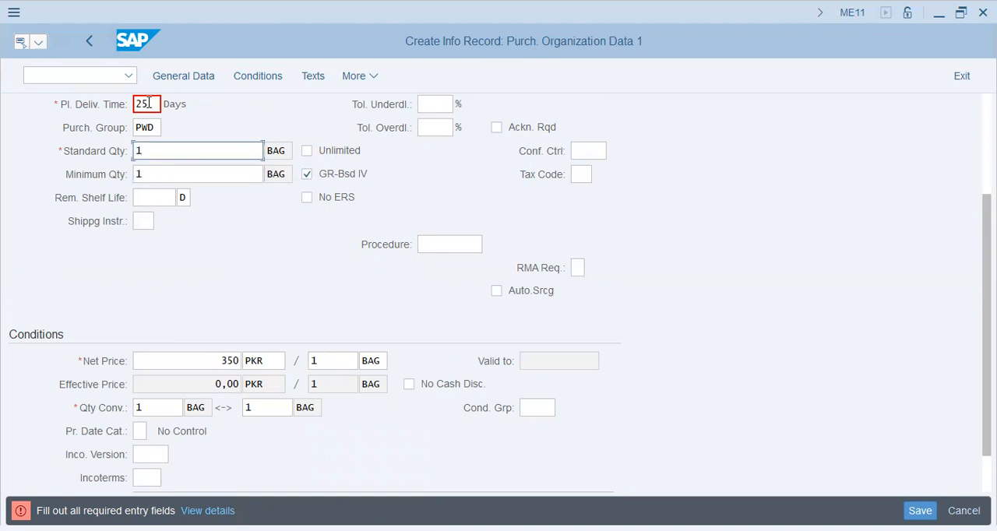
pyautogui.write('0')
pyautogui.press('Tab')
pyautogui.press('Tab')
pyautogui.press('Tab')
pyautogui.press('Tab')
pyautogui.press('Tab')
pyautogui.write('fs')
pyautogui.press('BackSpace')
pyautogui.press('BackSpace')
# - Leave the remaining shelf life and shipping instructions empty and save the purchasing info record
pyautogui.press('Tab')
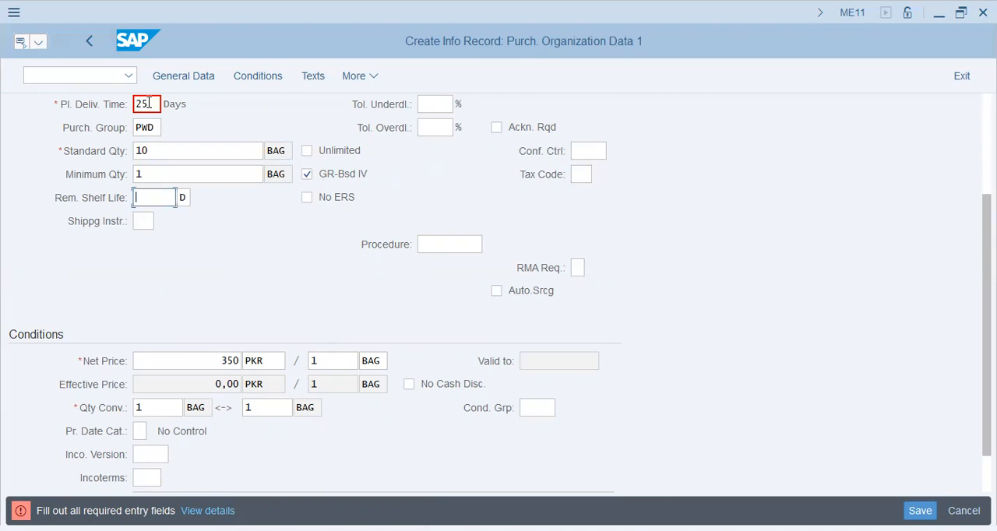
pyautogui.press('Tab')
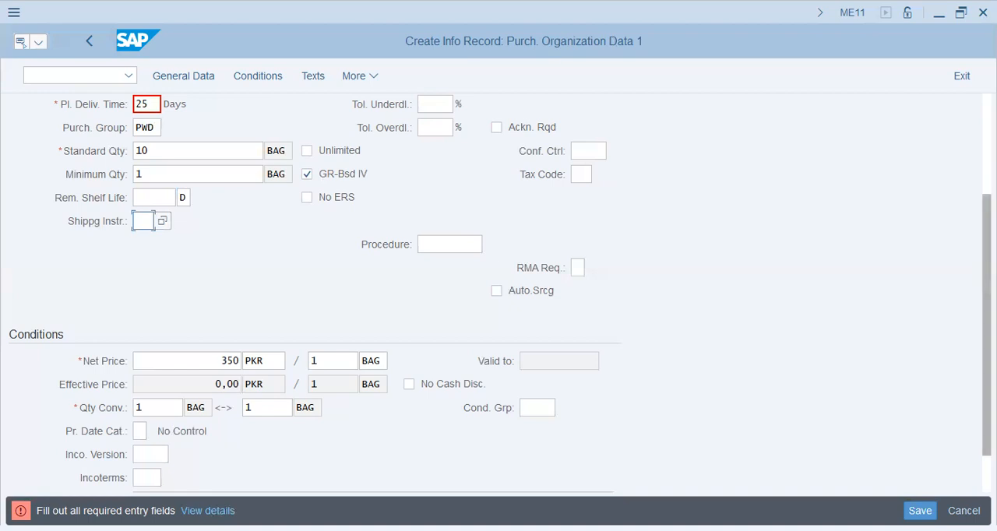
pyautogui.scroll(-2, 987, 327)
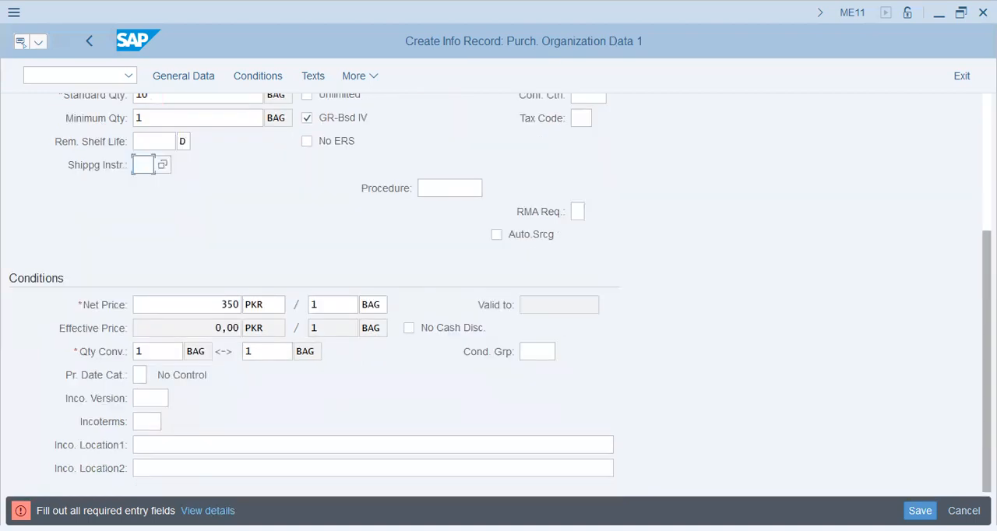
pyautogui.click(567, 282)
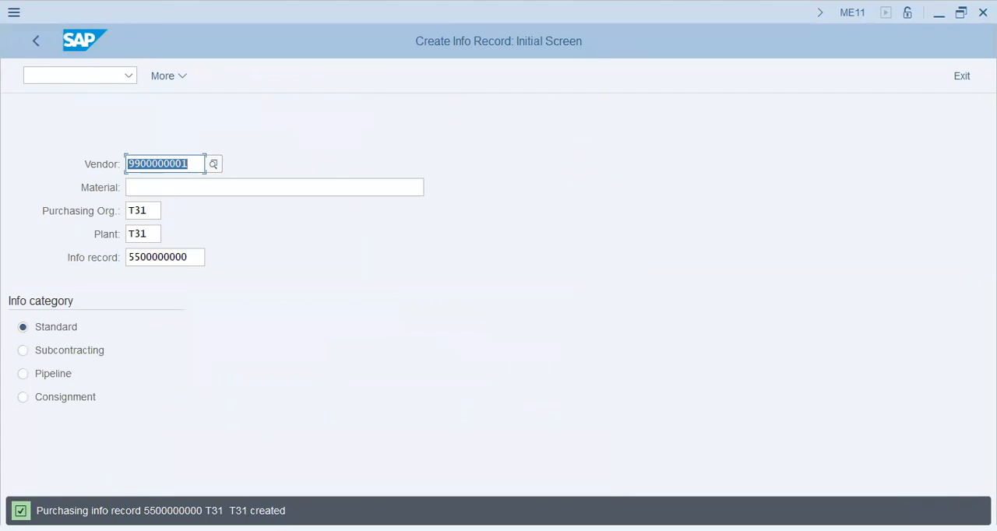
pyautogui.moveTo(194, 258); pyautogui.dragTo(100, 266)
pyautogui.click(178, 259)
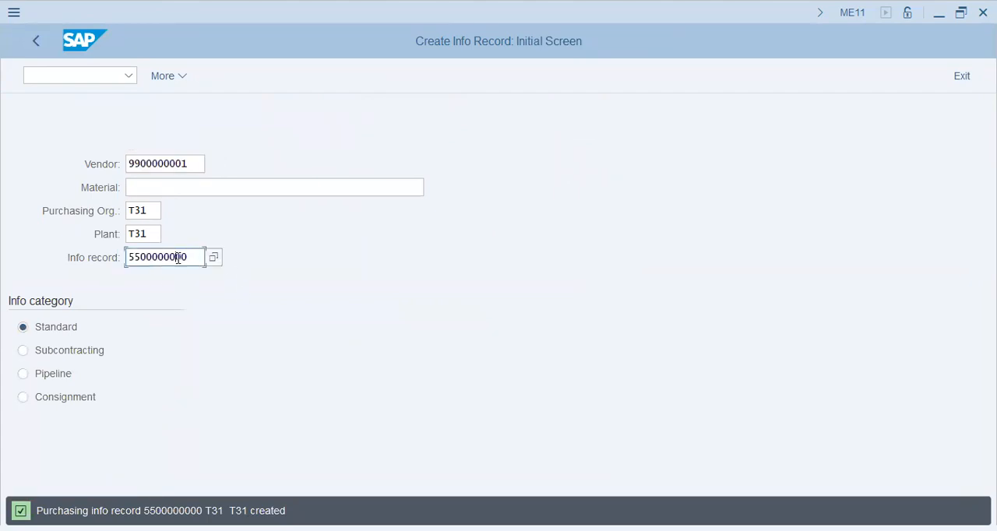
pyautogui.moveTo(196, 258); pyautogui.dragTo(89, 269)
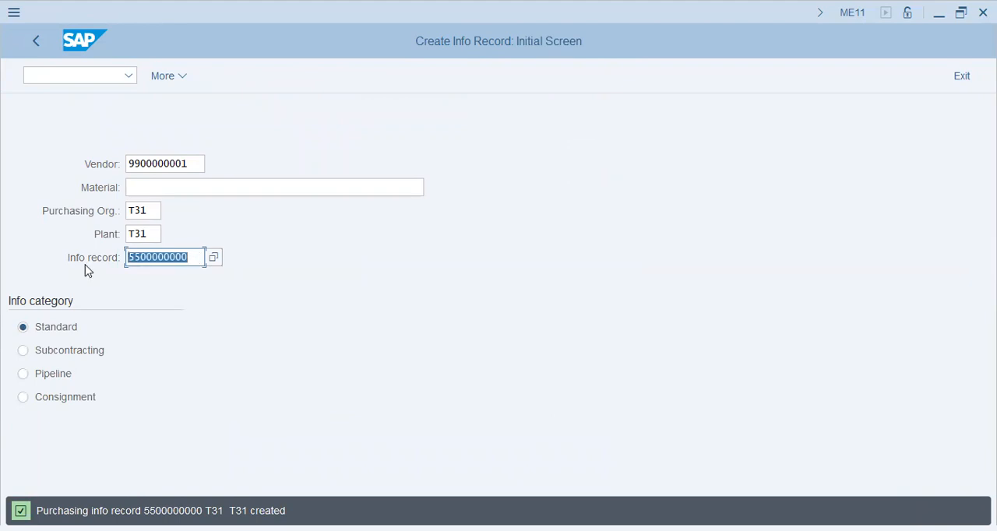
pyautogui.click(193, 257)
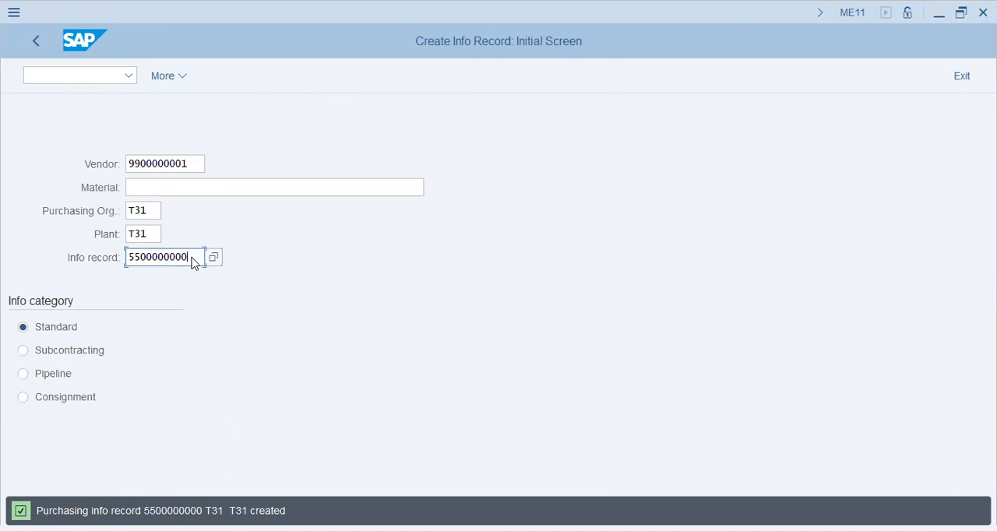
pyautogui.hotkey('alt', 'Tab')
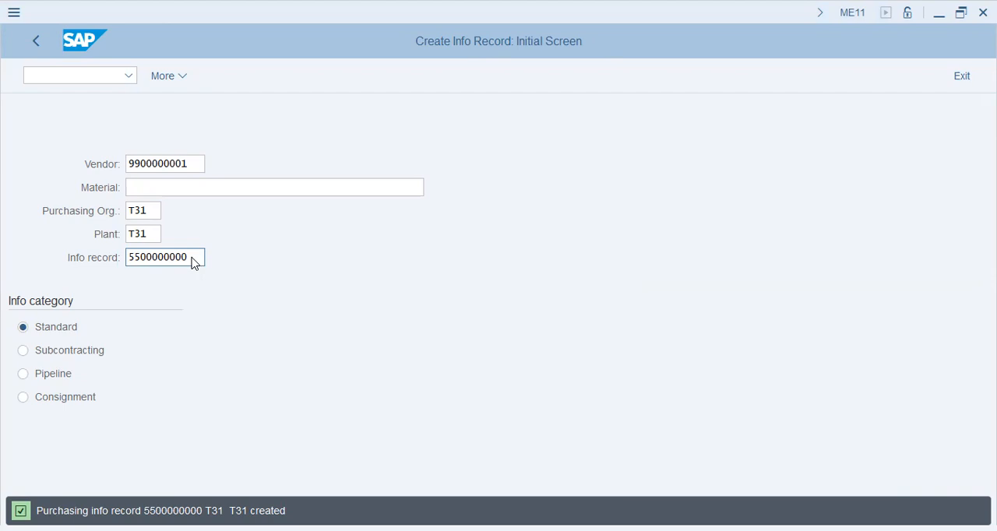
# - Leave info record creation and start source list maintenance (ME01) from the purchasing master data
pyautogui.click(35, 43)
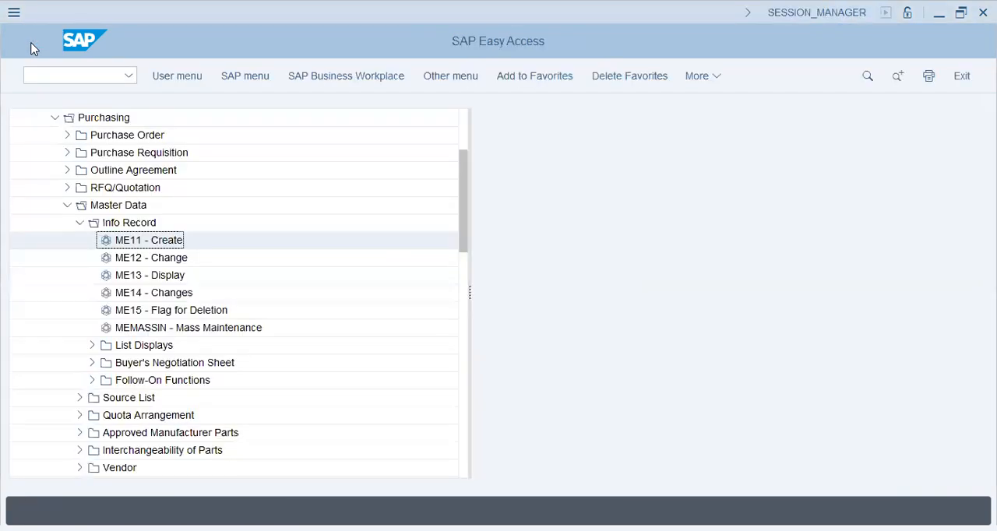
pyautogui.click(82, 223)
pyautogui.click(81, 239)
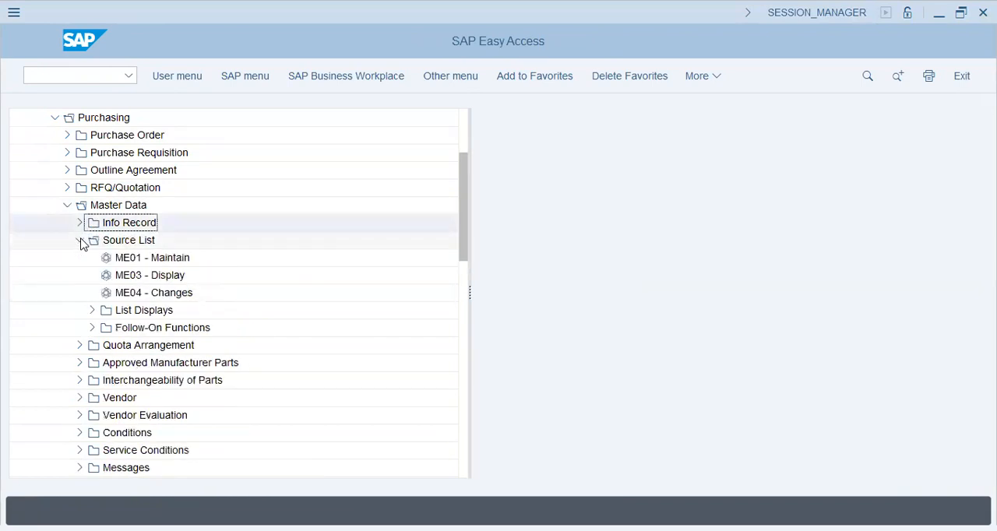
pyautogui.click(151, 265)
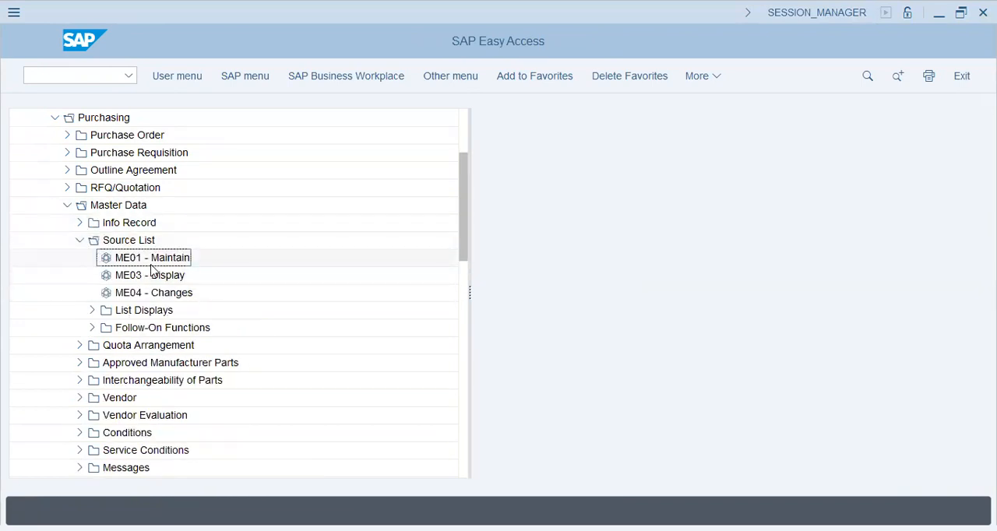
pyautogui.doubleClick(151, 265)
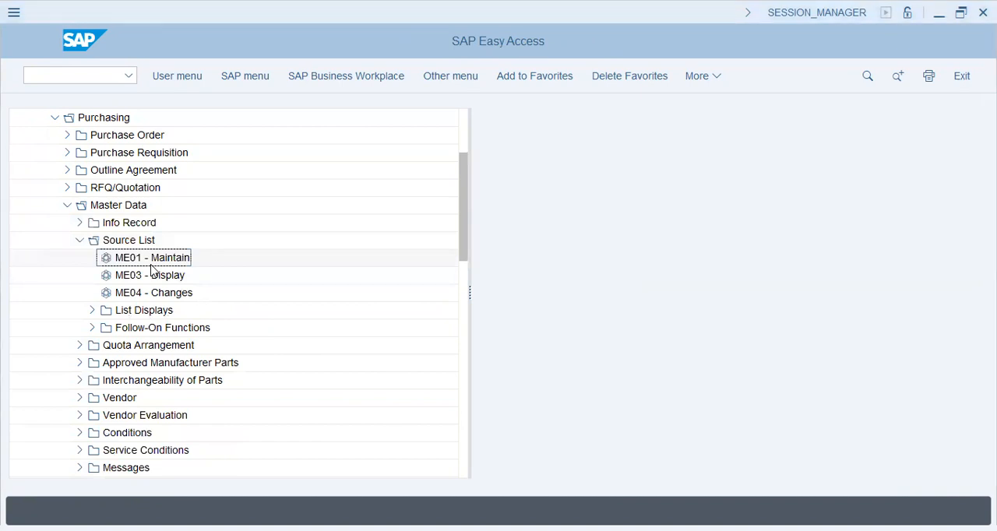